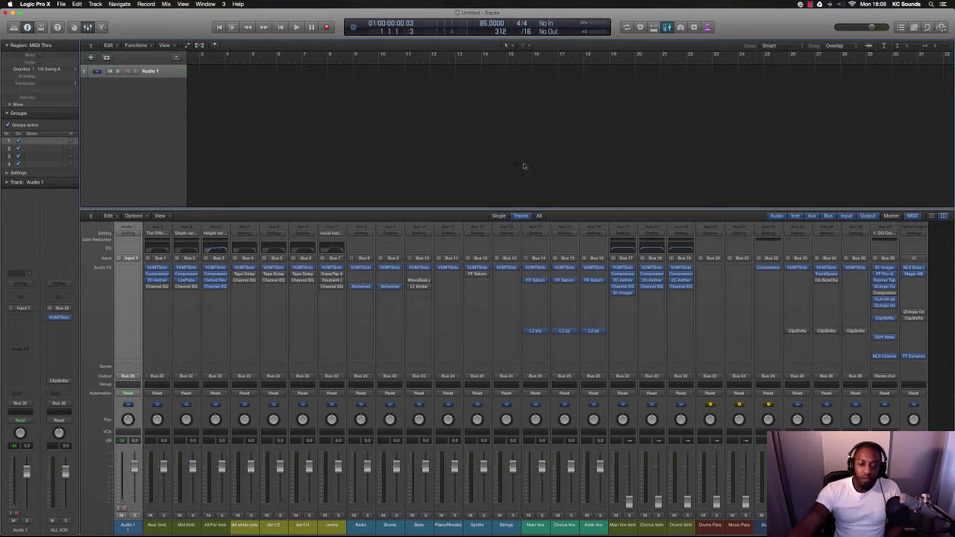
Step: Create a software instrument track loaded with Ultrabeat (Drum Synth) in Multi Output mode
click(90, 56)
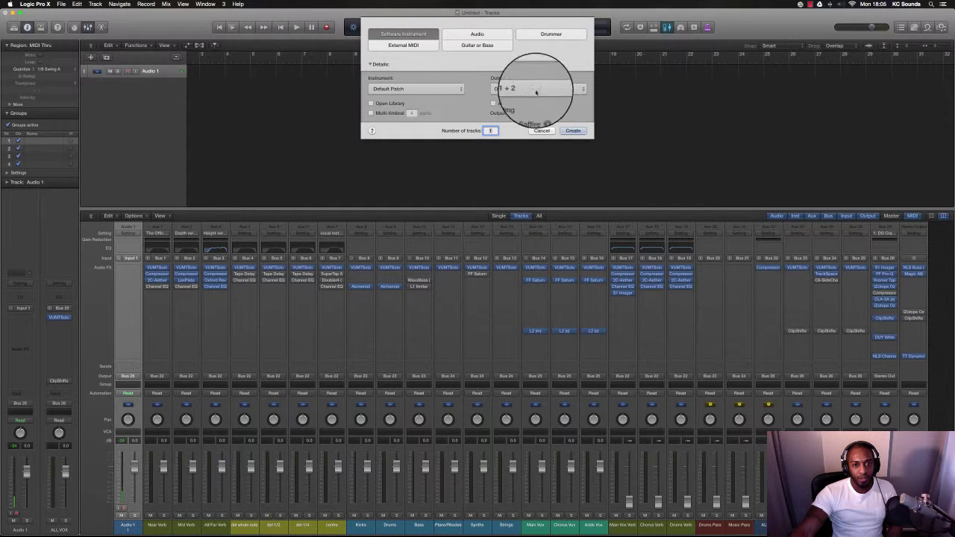
click(572, 131)
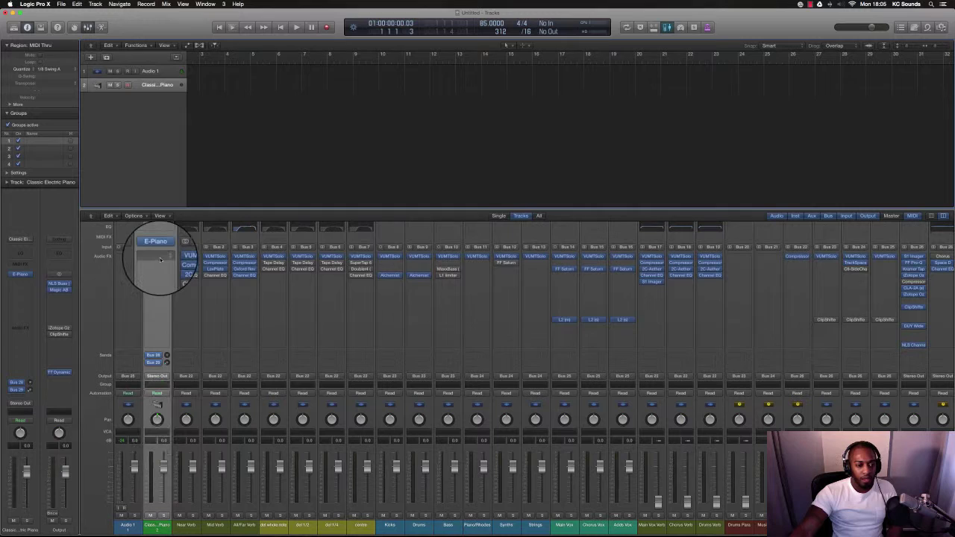
click(166, 249)
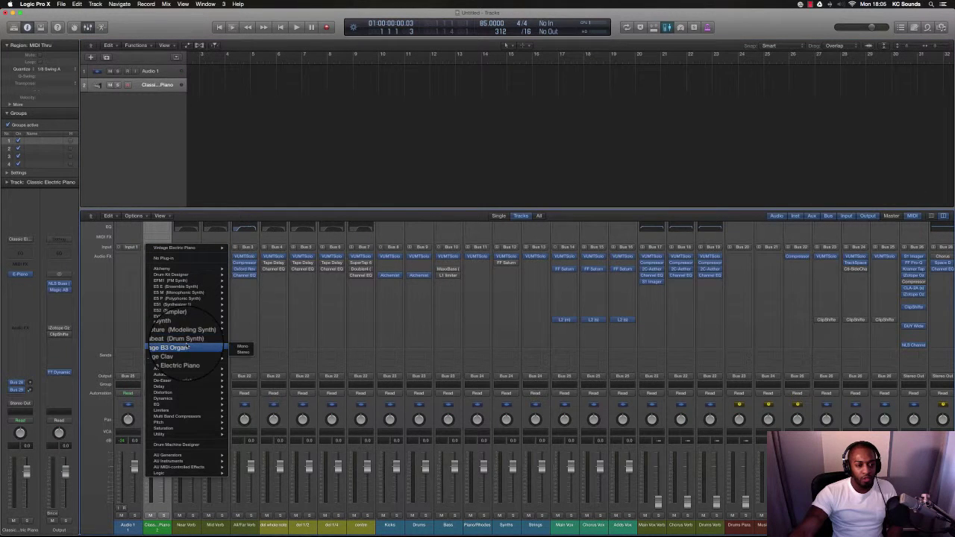
mouse_move(188, 341)
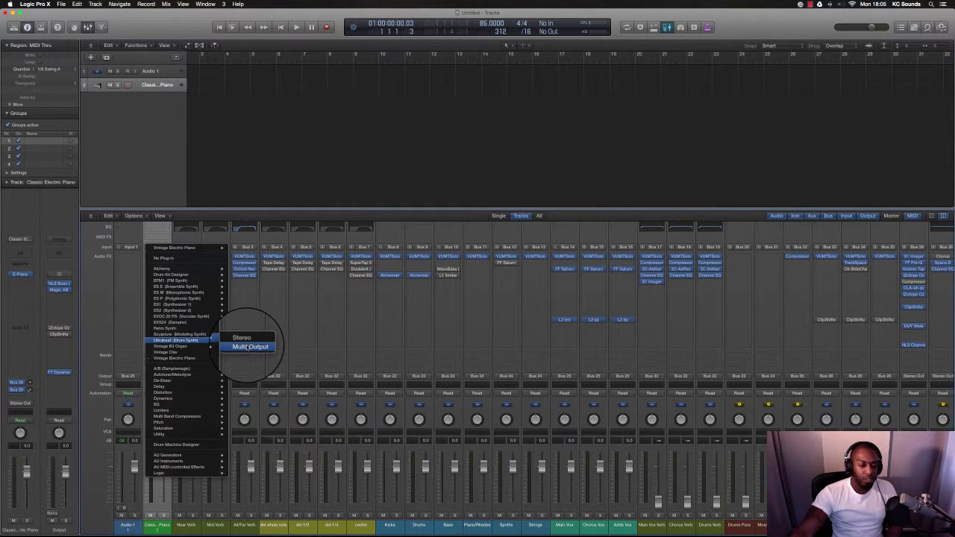
click(248, 346)
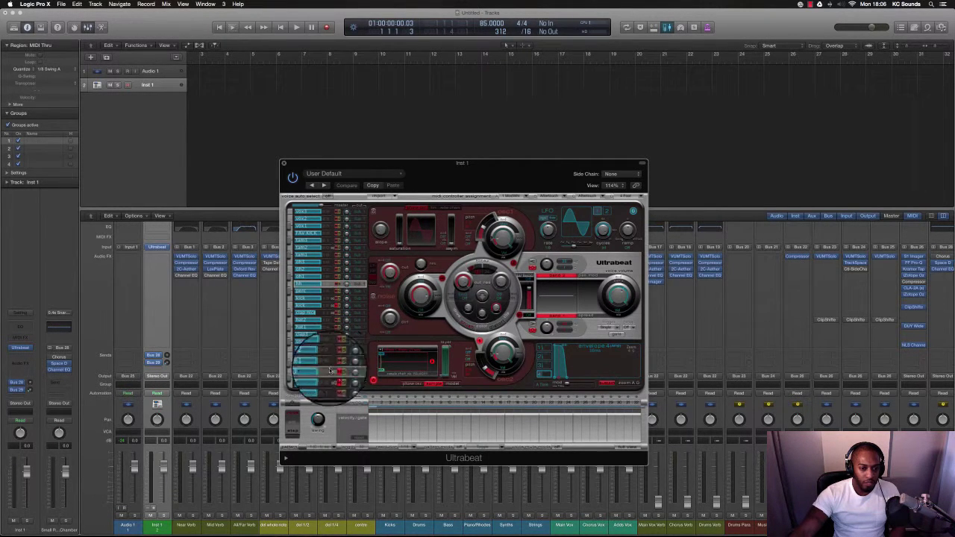
Step: Show Ultrabeat's full step grid and add aux channels UB 3-4, UB 5-6 and UB 7-8 from Inst 1
click(626, 447)
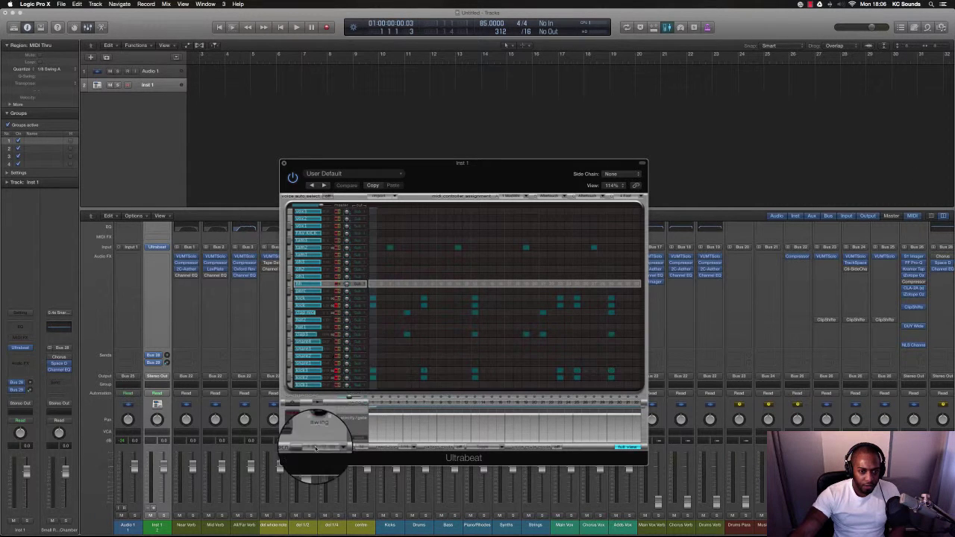
drag(321, 179, 484, 77)
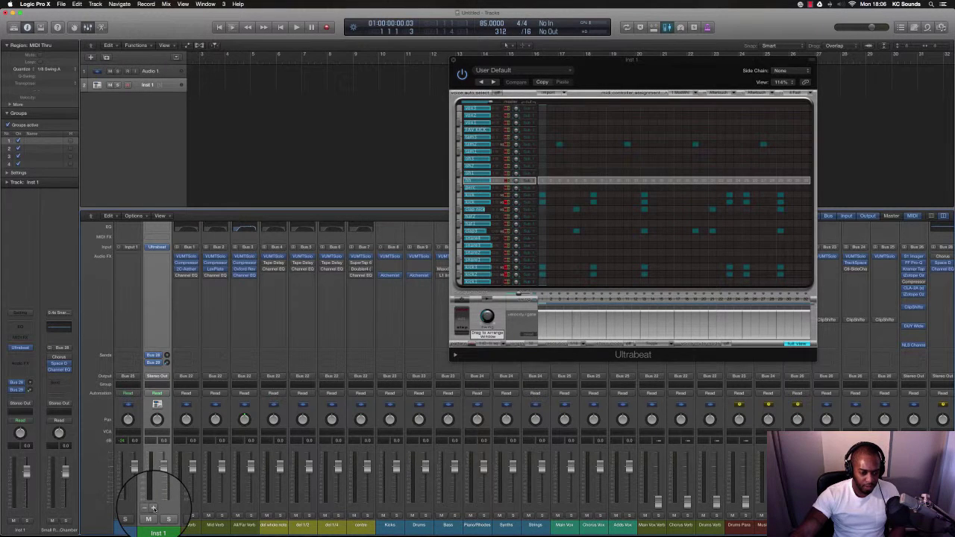
click(153, 507)
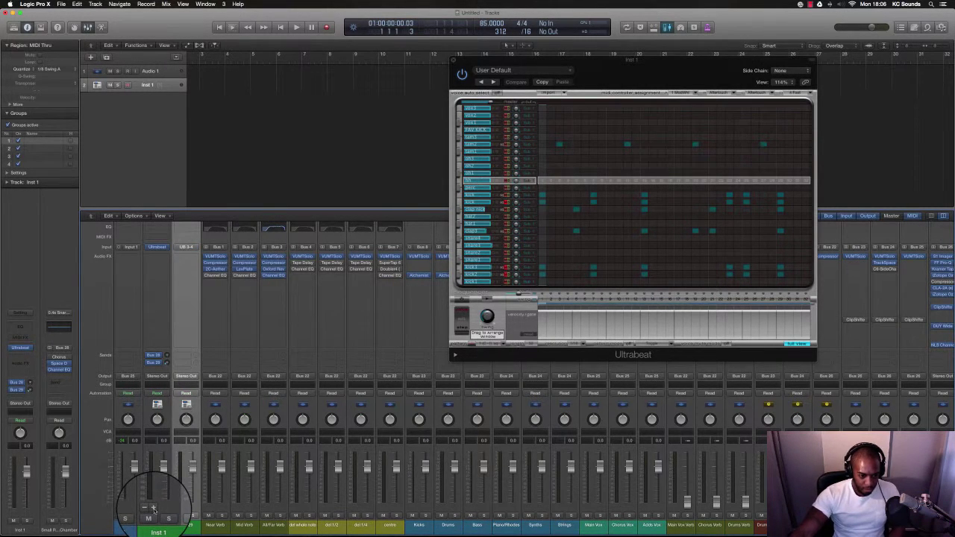
click(153, 507)
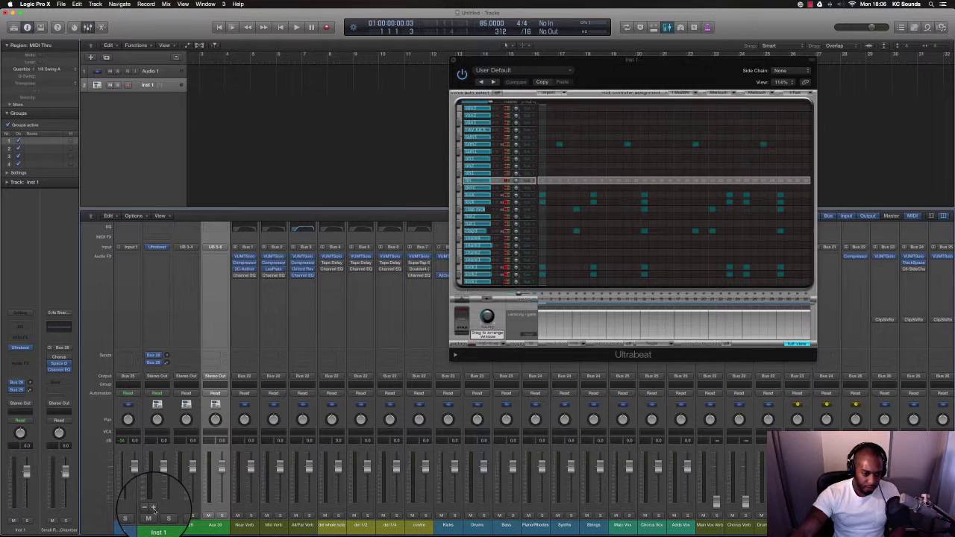
click(153, 507)
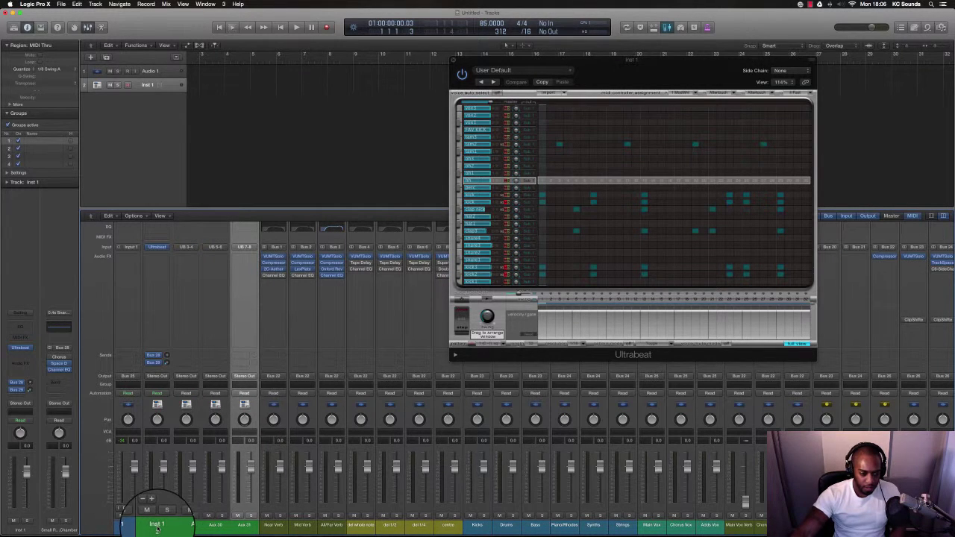
Step: Rename Inst 1 and its three aux strips to kick, clap, clap2 and tom in turn
double_click(157, 526)
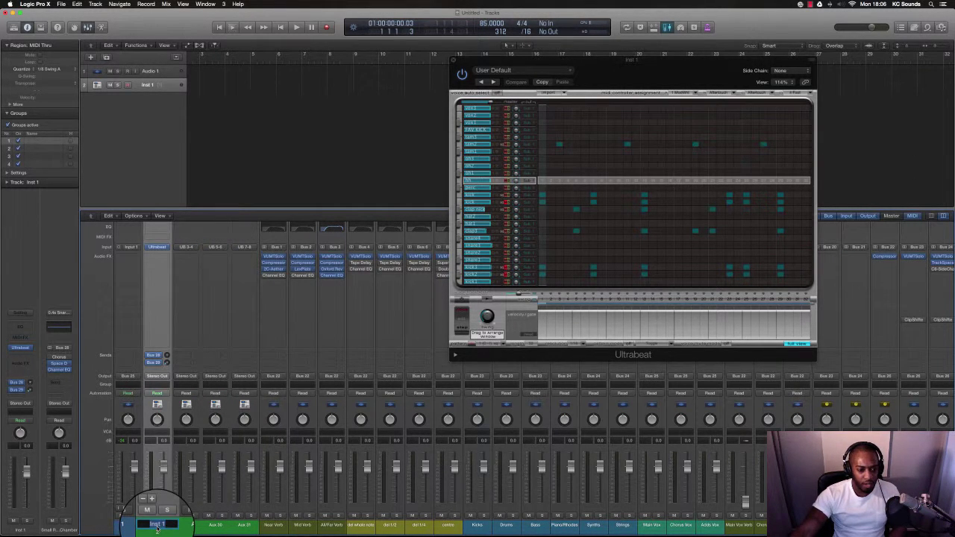
text(Ul)
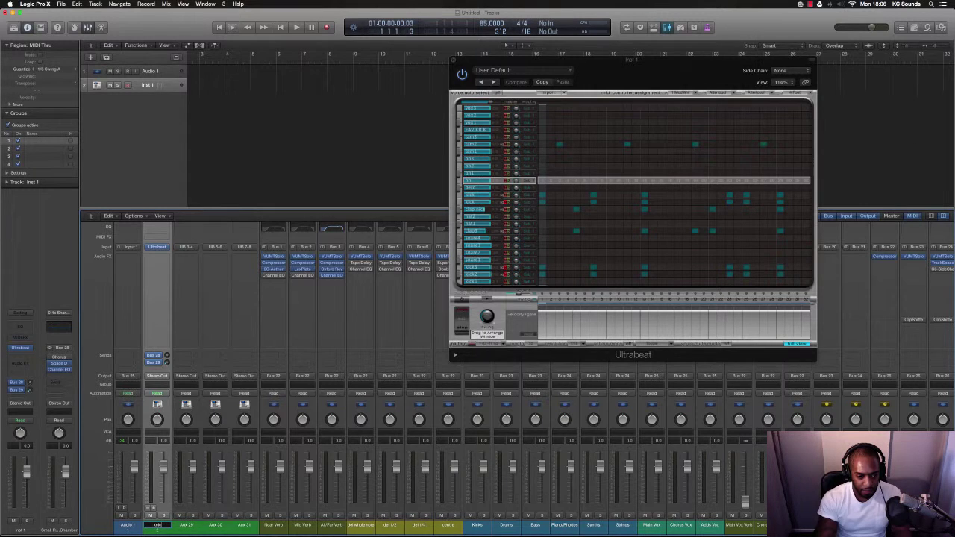
key(Tab)
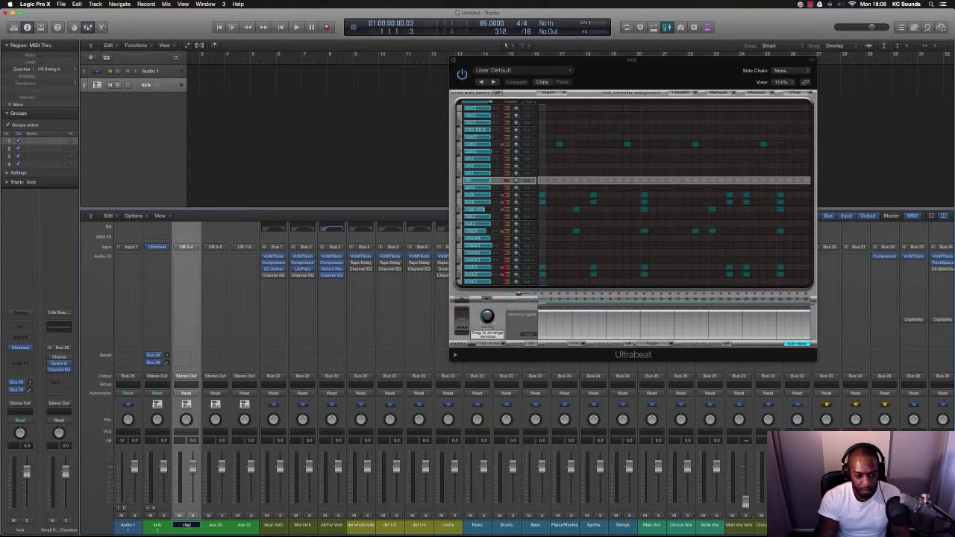
key(Tab)
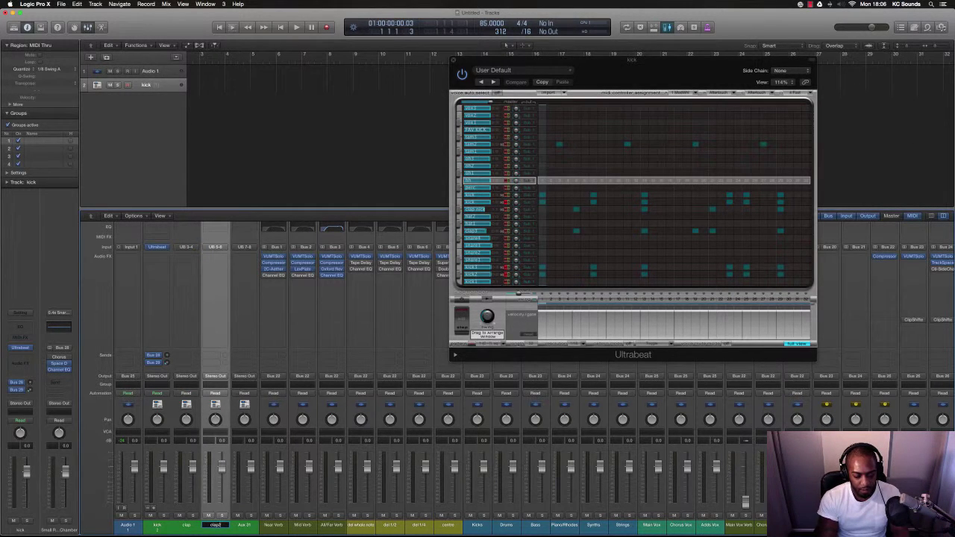
key(Tab)
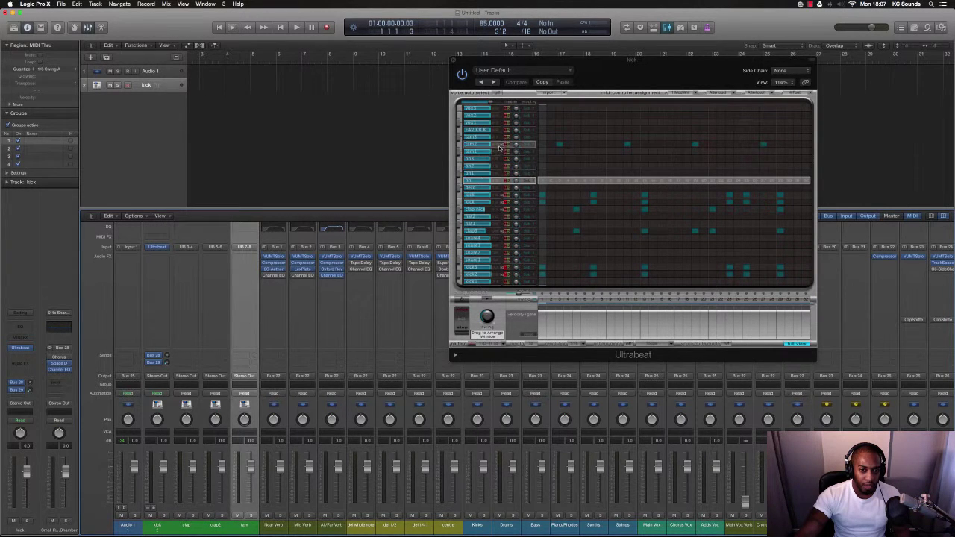
Step: Set the clap channel's input to Ultrabeat output UB 17
drag(546, 64, 404, 91)
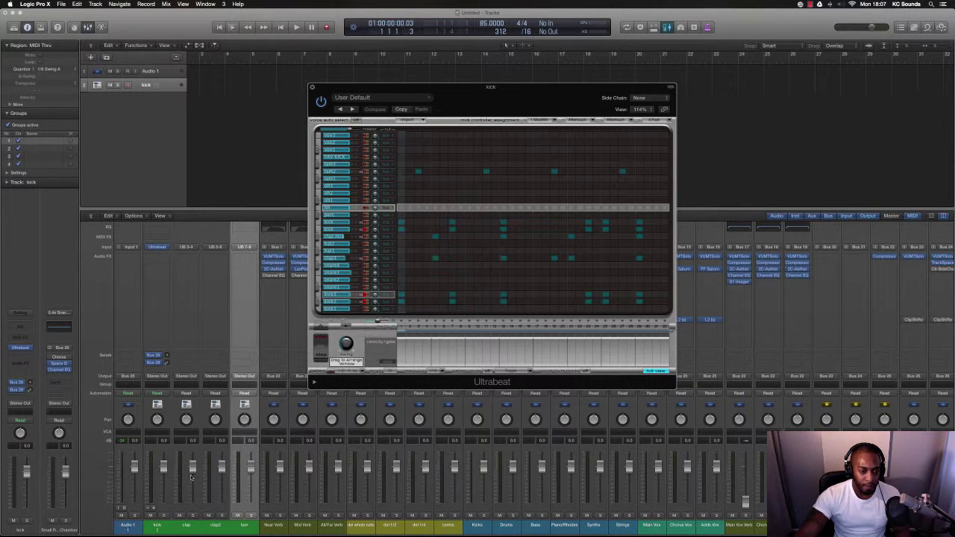
click(186, 247)
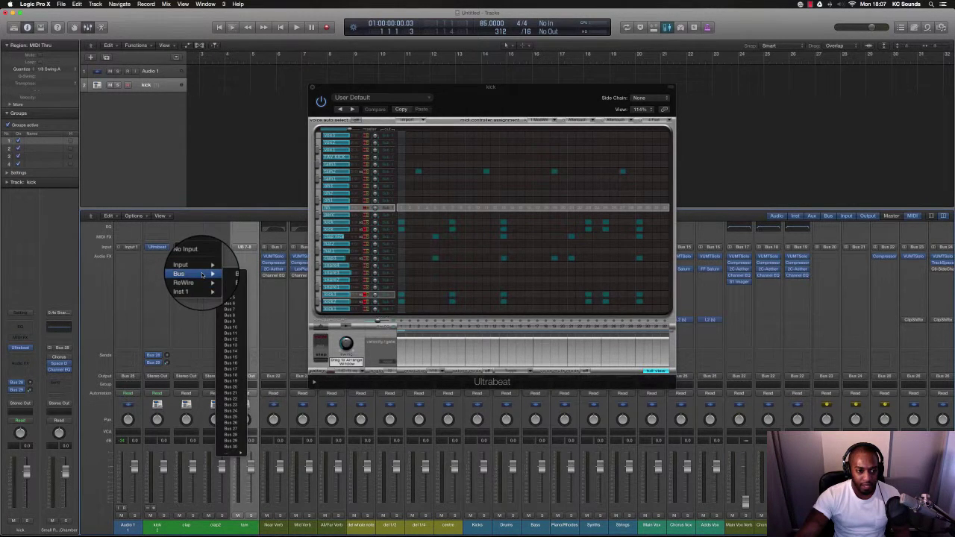
mouse_move(200, 285)
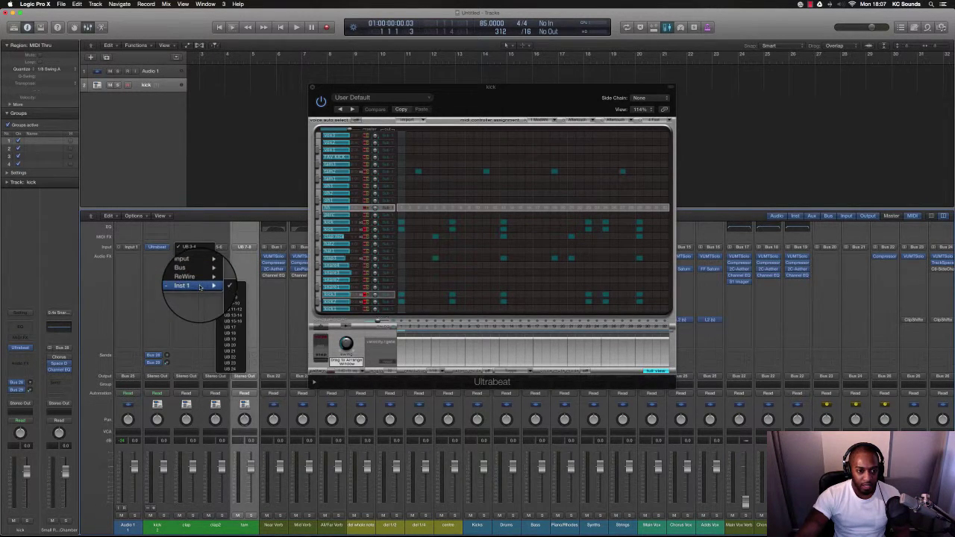
click(228, 328)
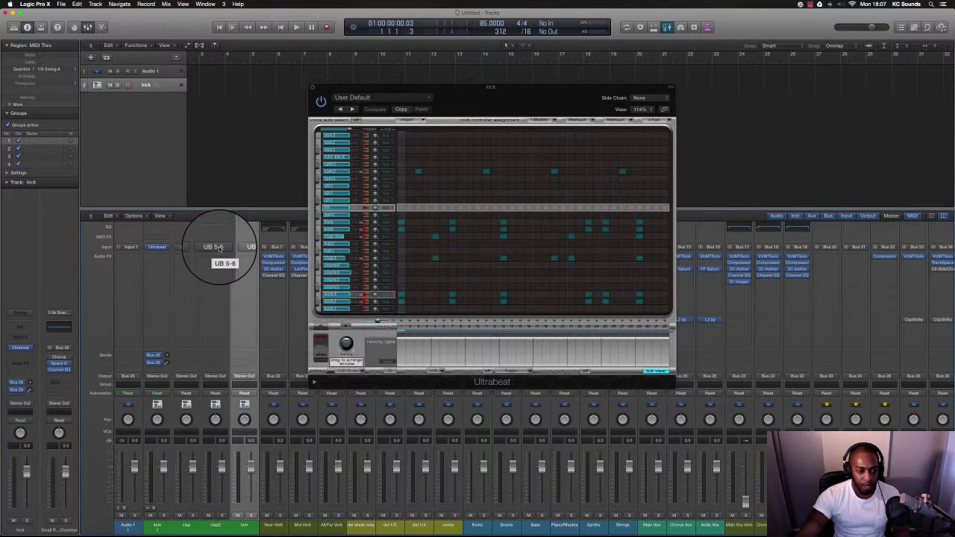
click(166, 249)
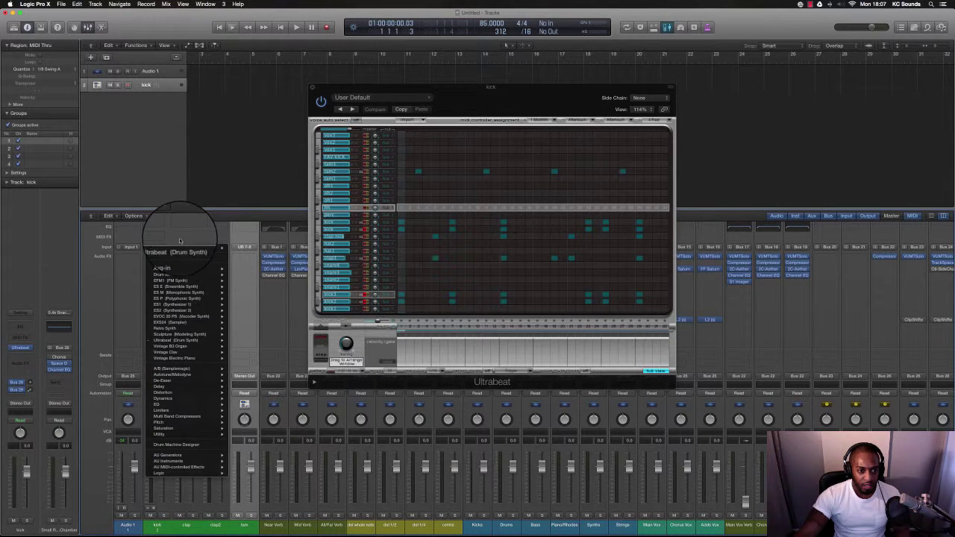
click(171, 248)
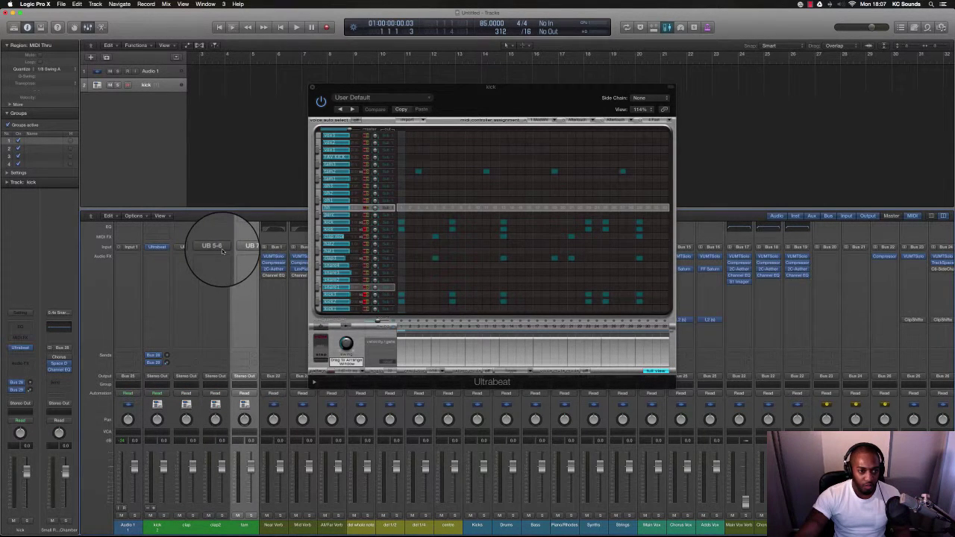
Step: Feed the next aux channel from UB 3-4 and the tam channel from UB 18
click(225, 251)
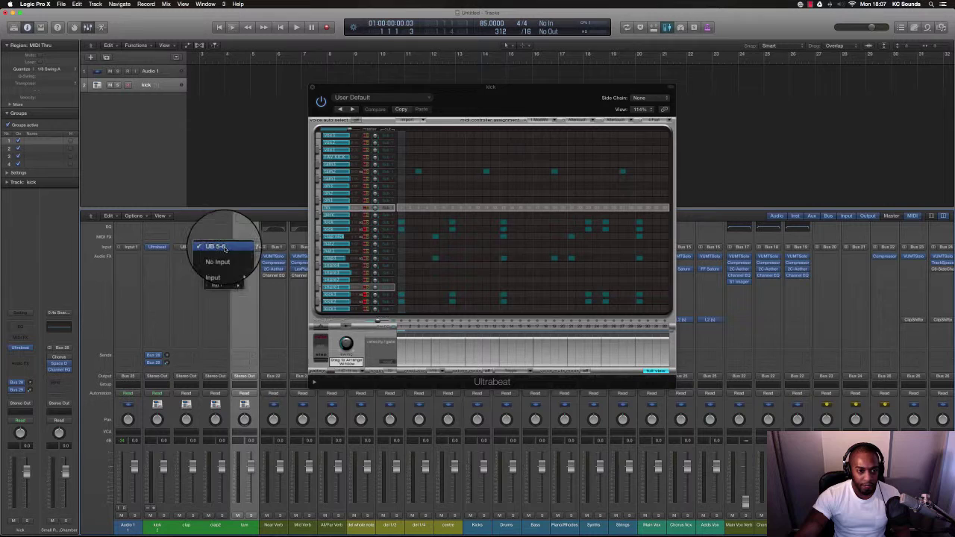
mouse_move(226, 273)
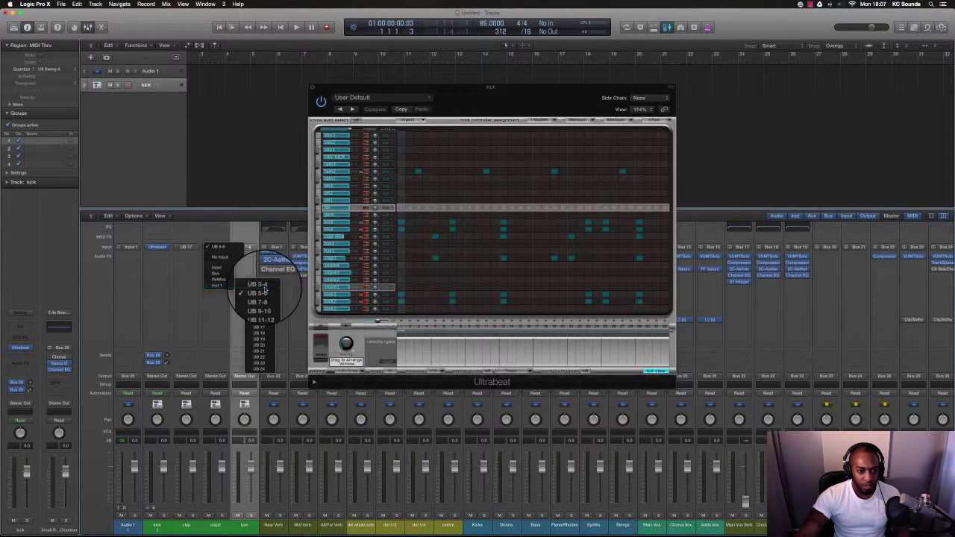
click(258, 283)
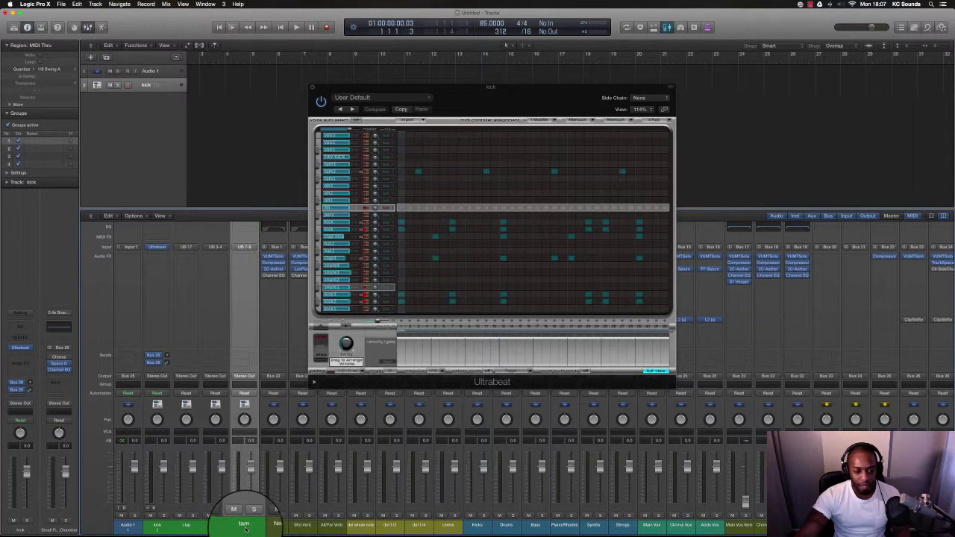
click(244, 246)
mouse_move(257, 287)
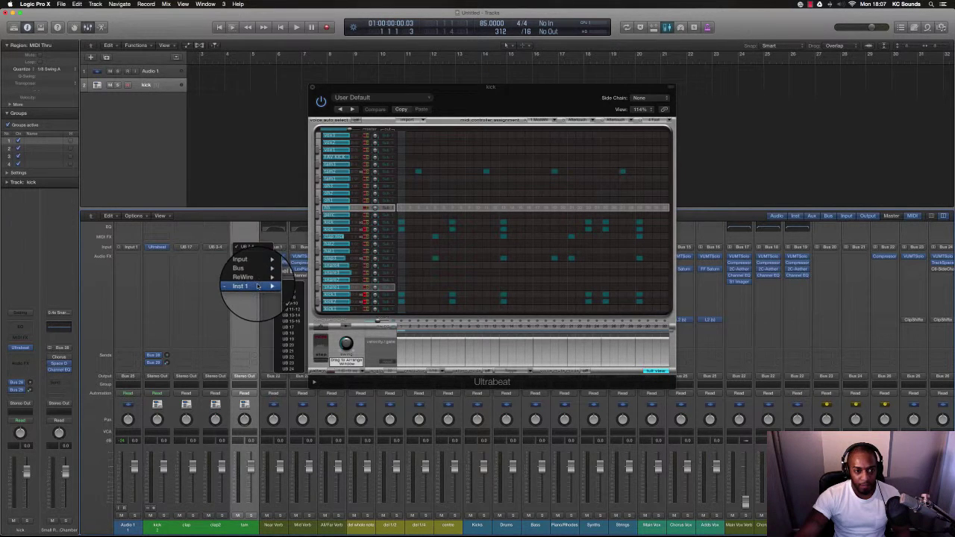
click(295, 337)
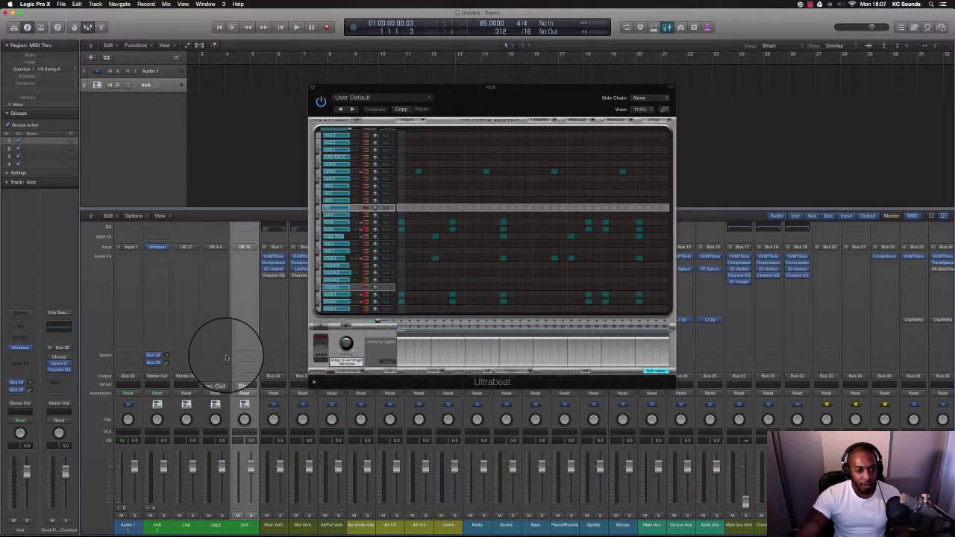
click(318, 309)
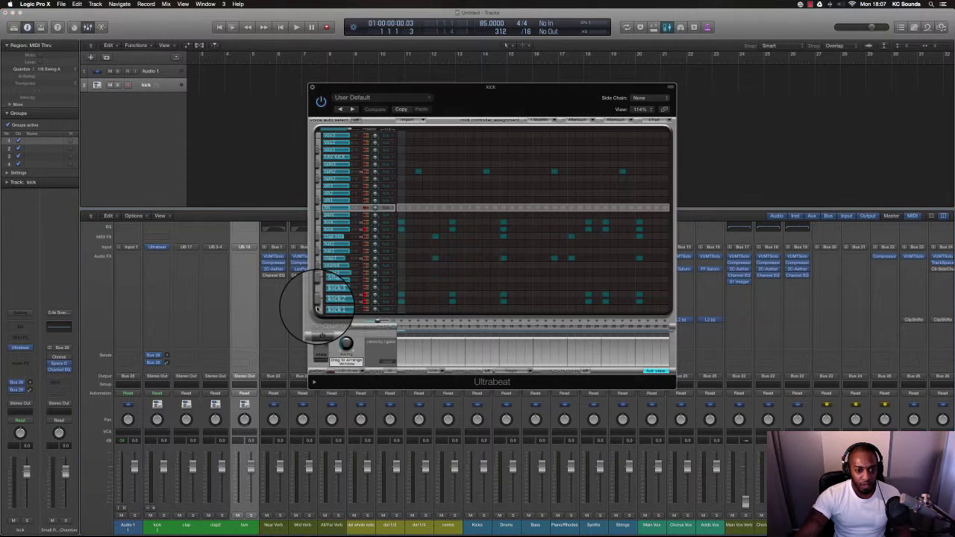
Step: Assign Ultrabeat voice outputs to Sub Group 9 (17), Sub Group 2 (3-4) and Sub Group 10 (18)
click(364, 302)
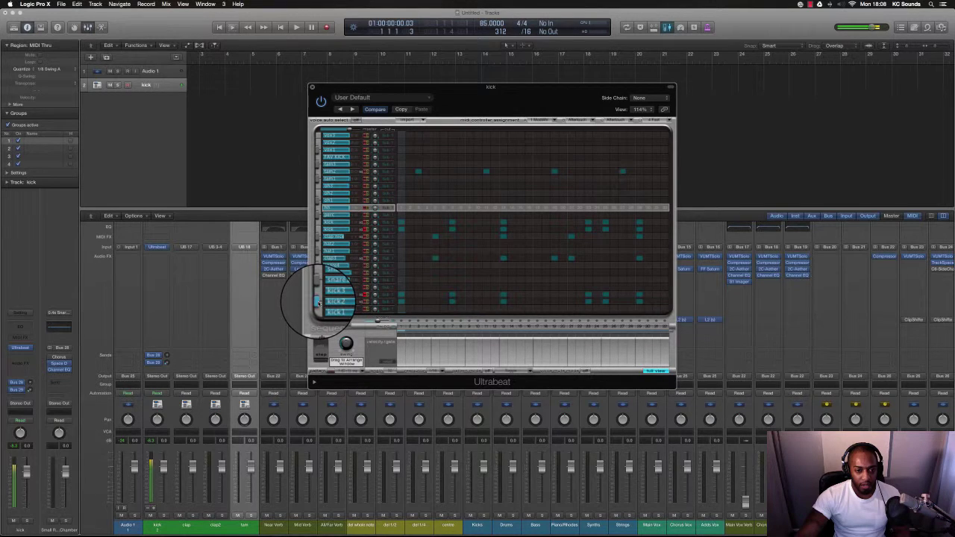
click(337, 302)
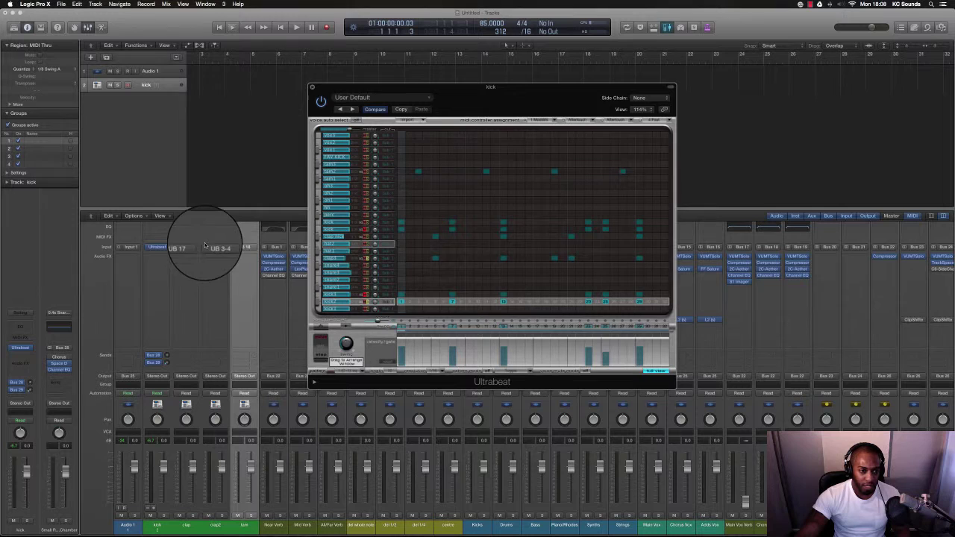
click(387, 258)
click(387, 259)
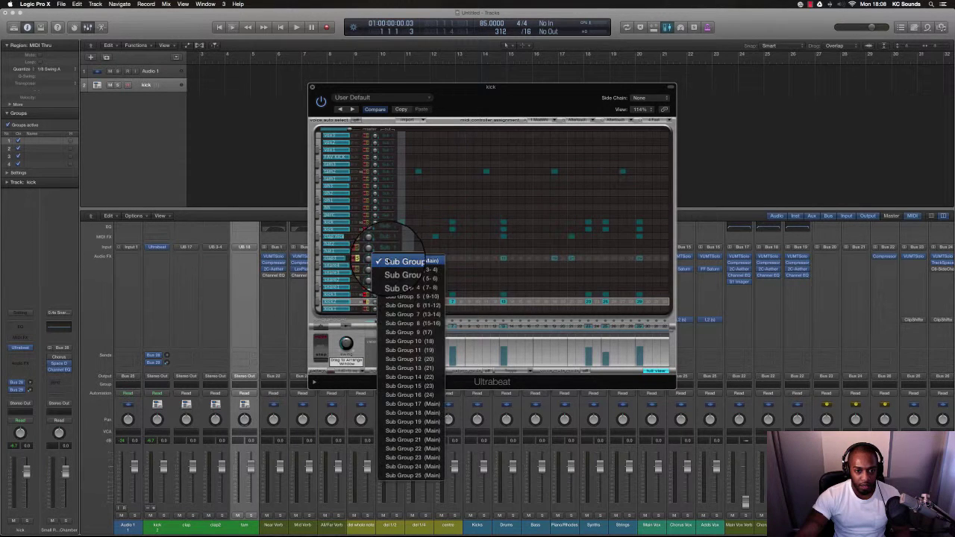
click(426, 333)
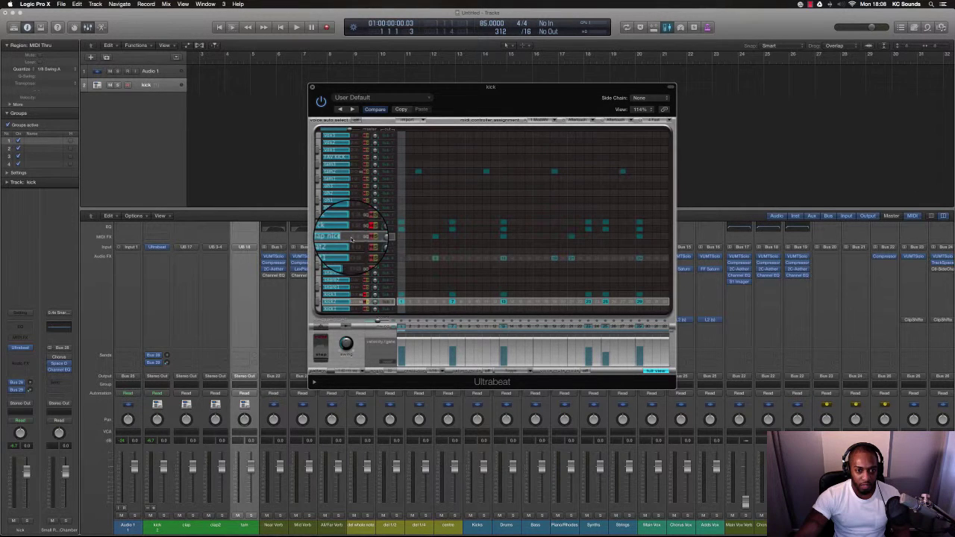
click(386, 239)
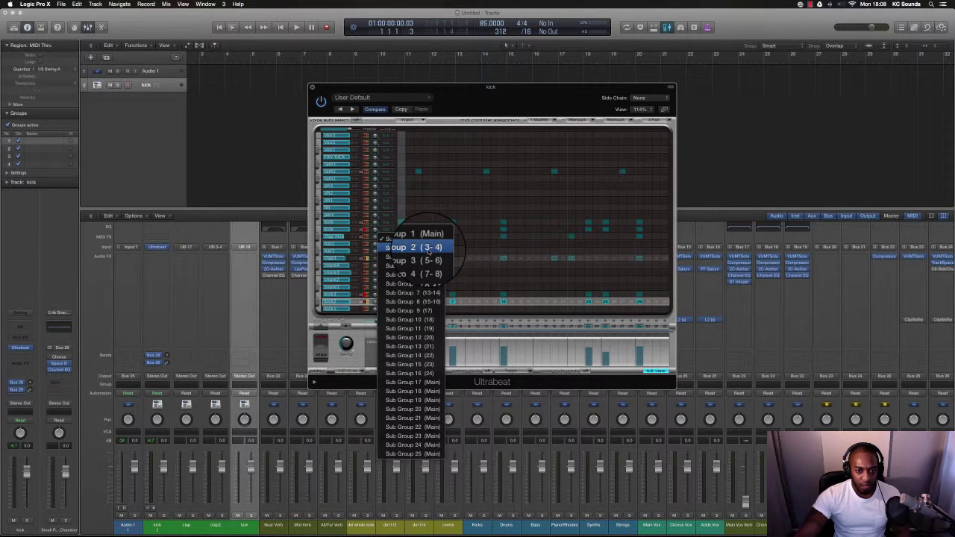
click(429, 250)
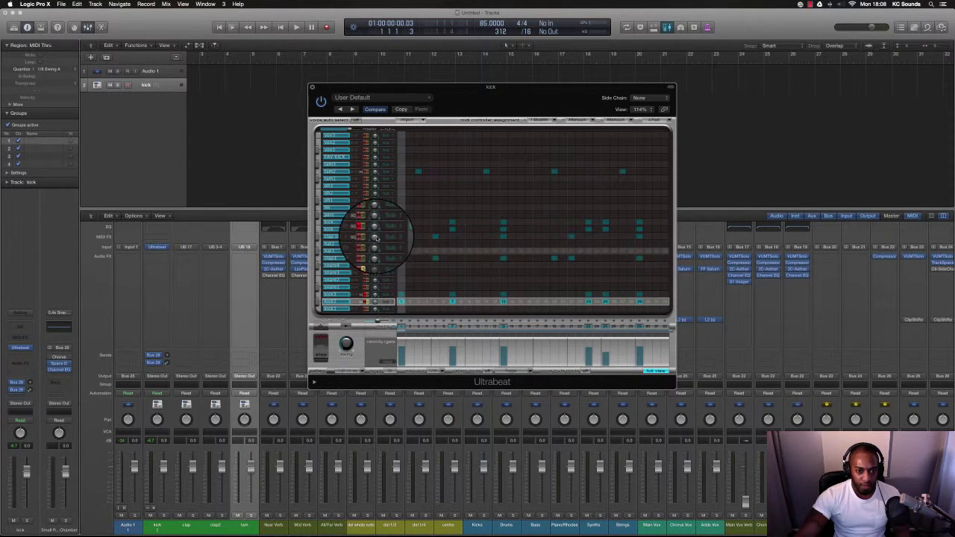
click(385, 173)
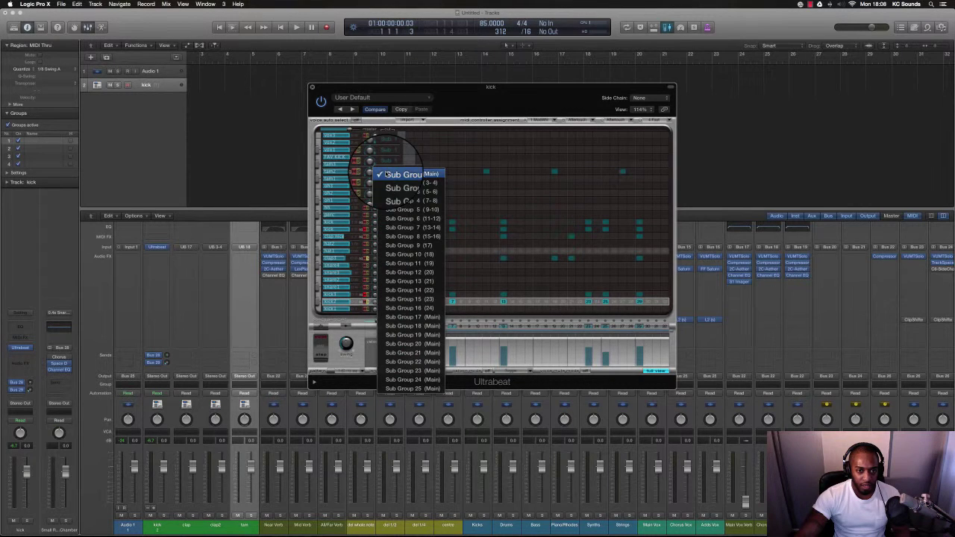
click(422, 254)
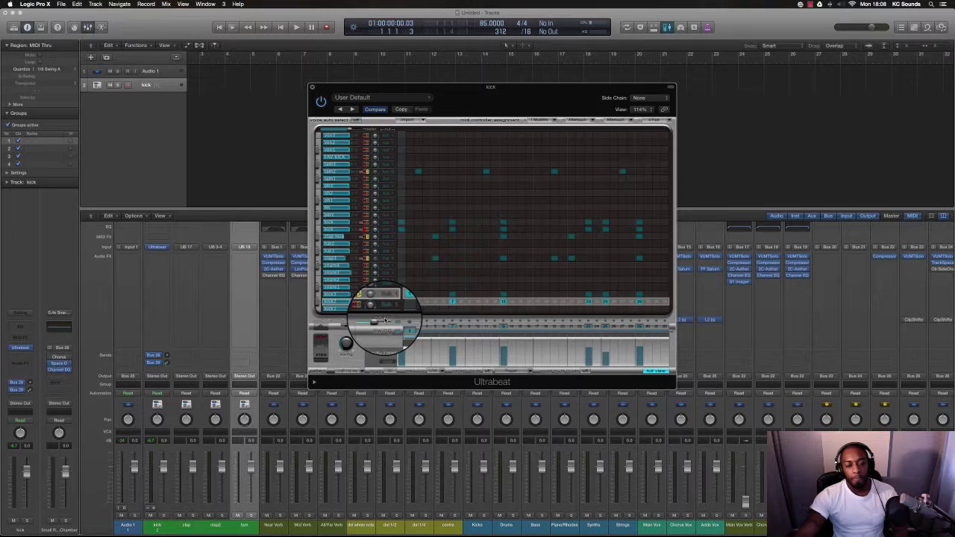
Step: Play the beat and nudge the clap channel's fader up slightly
click(160, 514)
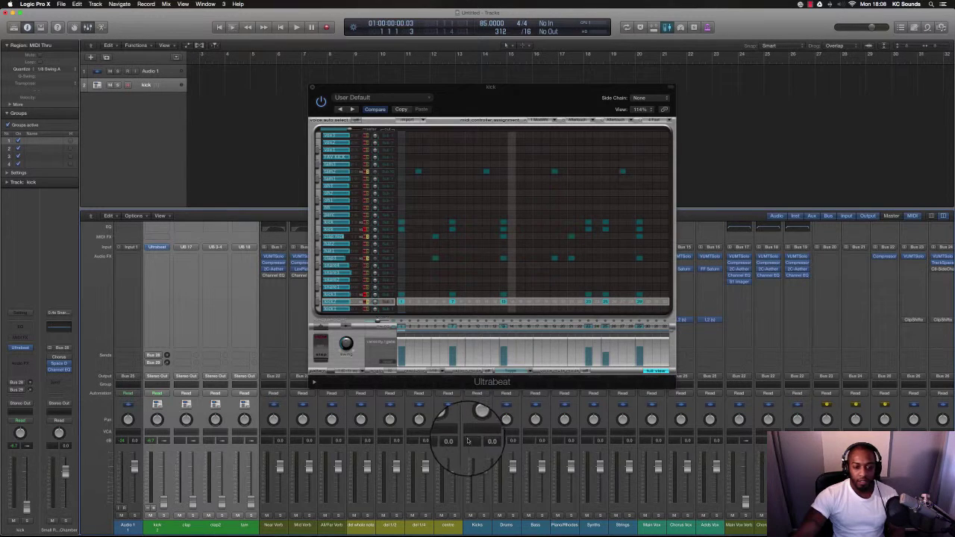
key(space)
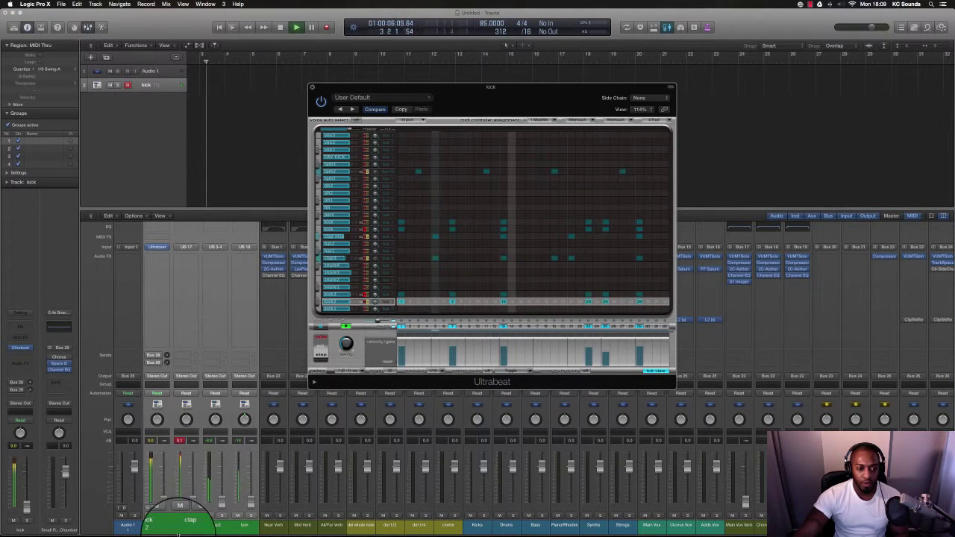
click(191, 507)
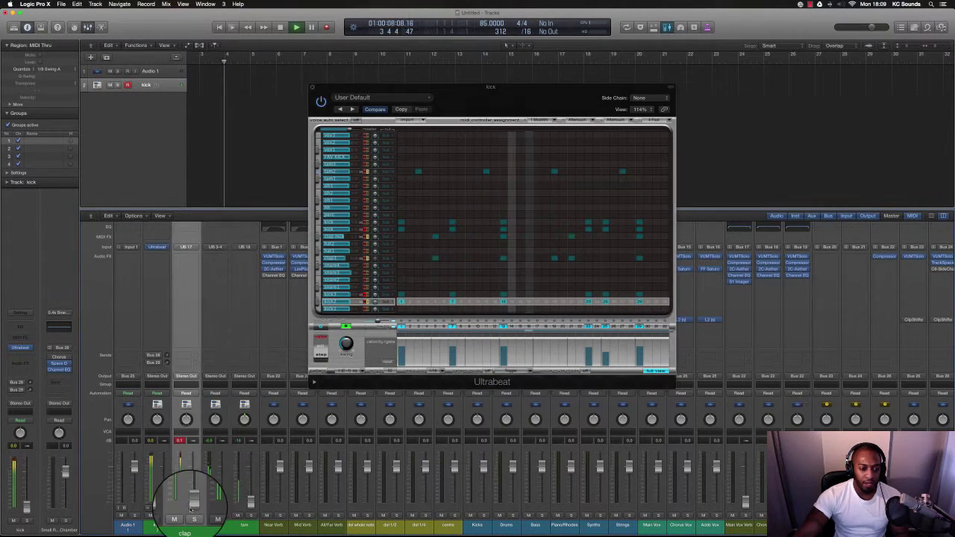
mouse_move(191, 509)
mouse_down()
mouse_move(187, 485)
mouse_move(200, 472)
mouse_move(188, 470)
mouse_move(192, 461)
mouse_move(200, 473)
mouse_move(187, 510)
mouse_up()
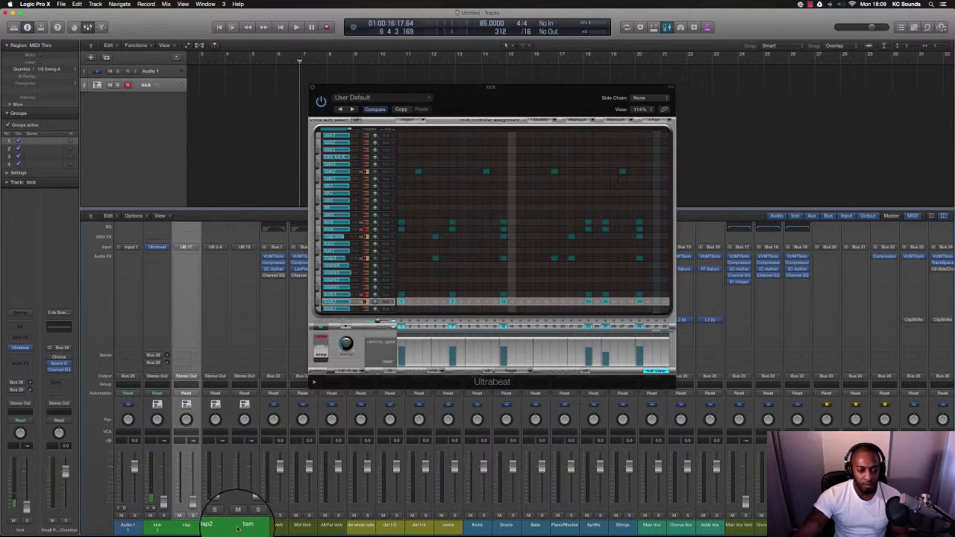
Step: Insert the VUMTSolo metering plug-in on the drum channels' Audio FX slots
click(157, 525)
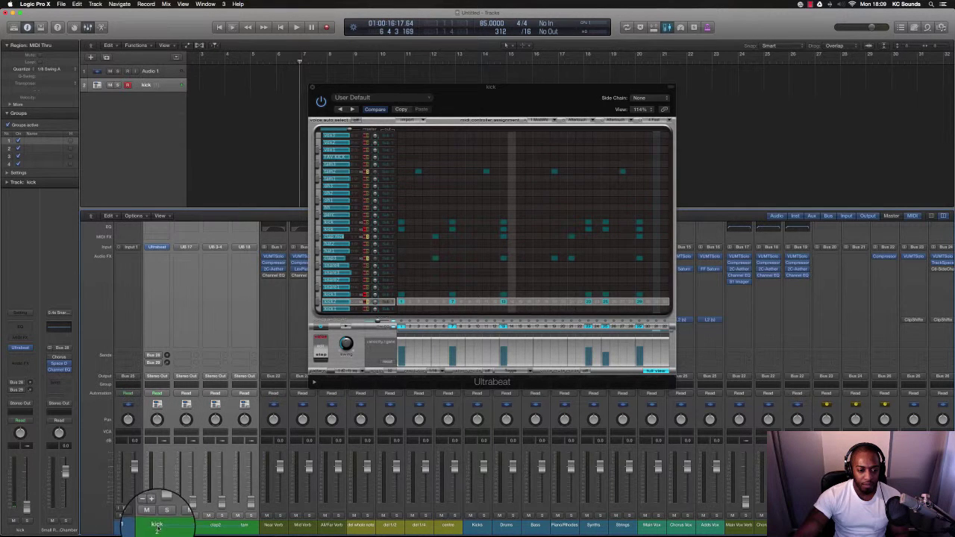
click(159, 258)
mouse_move(169, 344)
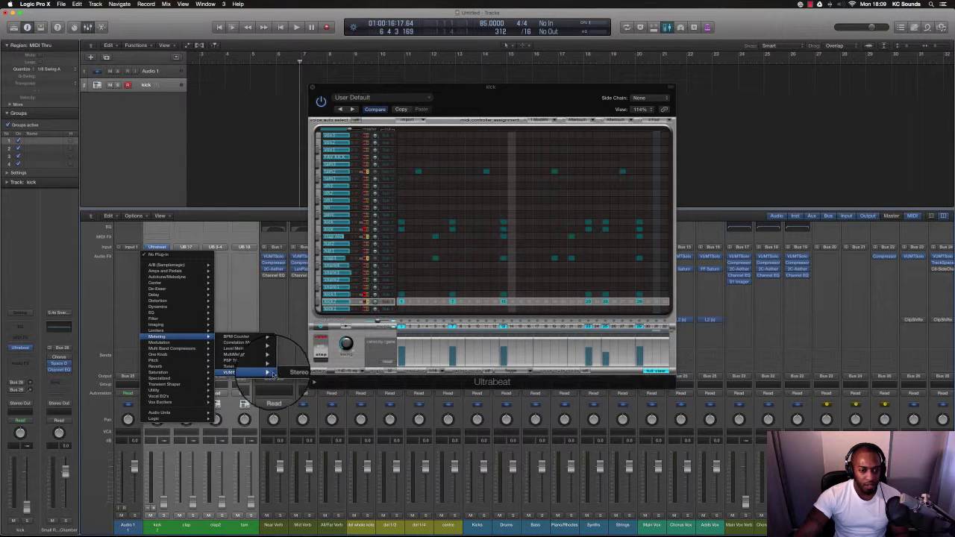
click(288, 376)
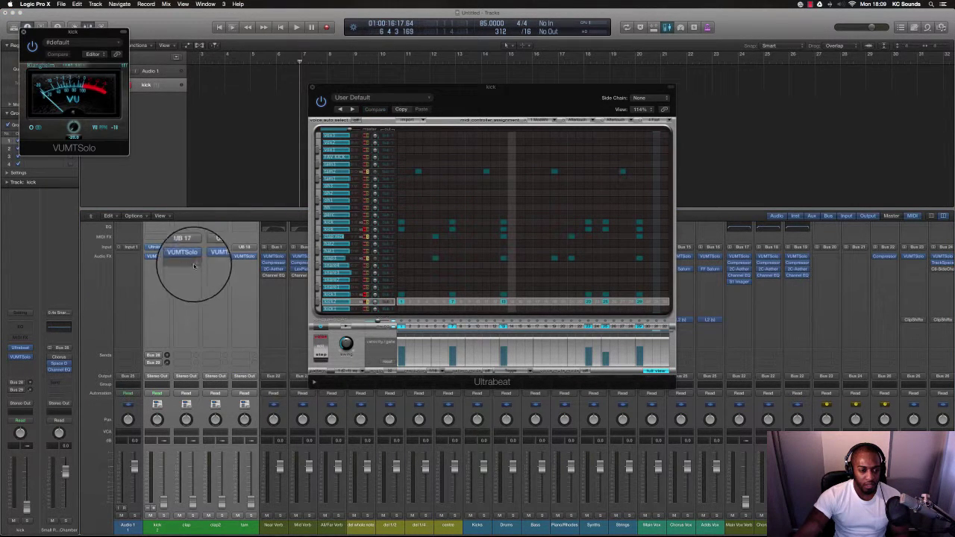
Step: Open the clap, clap2 and tam meter windows and arrange them side by side
click(187, 257)
click(214, 257)
click(244, 256)
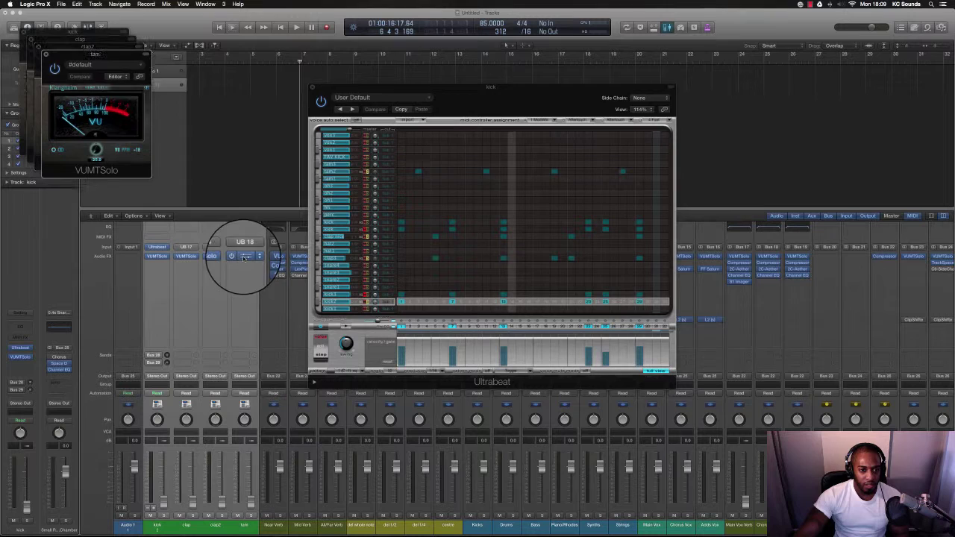
drag(95, 60, 398, 40)
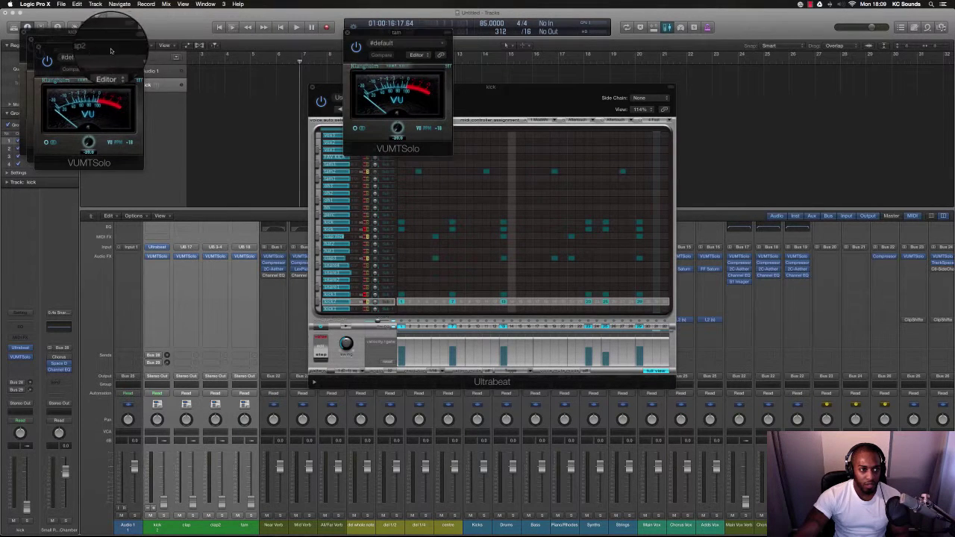
drag(110, 45, 299, 31)
Step: Trim the VU meters to kick -17.2, clap -18.0, clap2 -17.0 and tam -17.2
drag(112, 38, 214, 25)
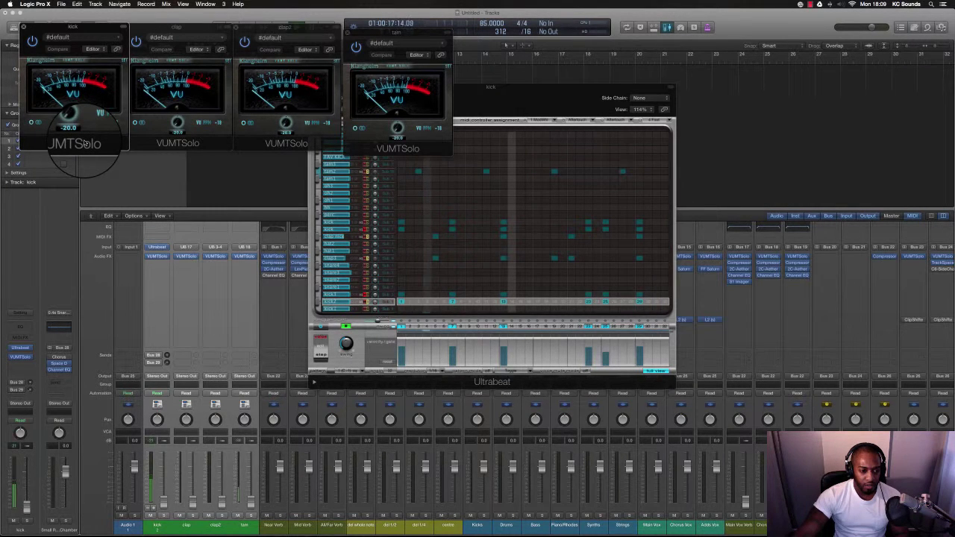
drag(73, 128, 73, 122)
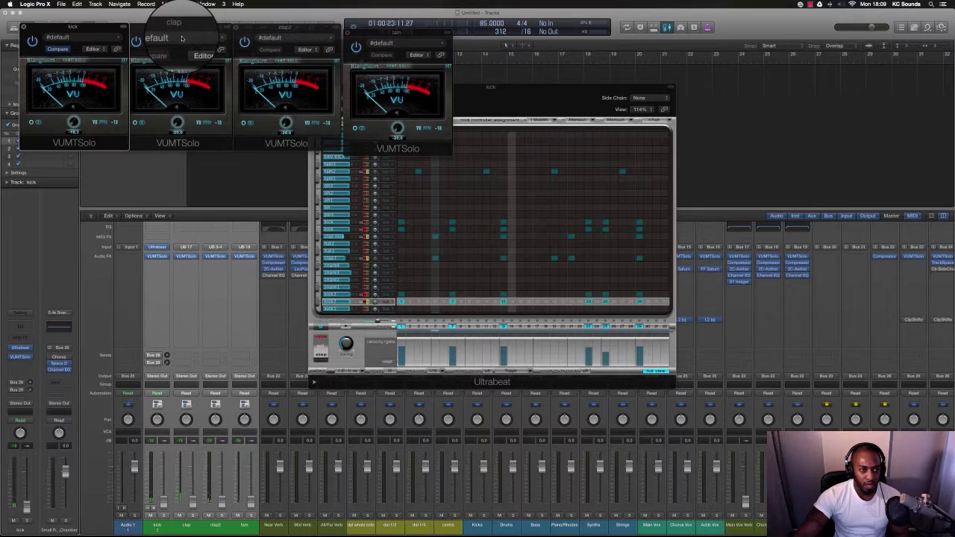
drag(177, 122, 177, 126)
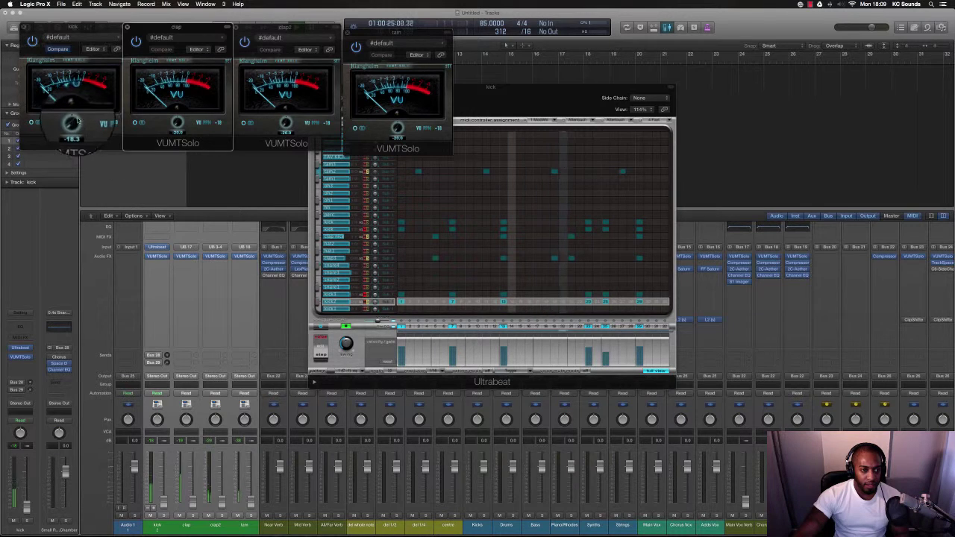
drag(73, 119, 73, 123)
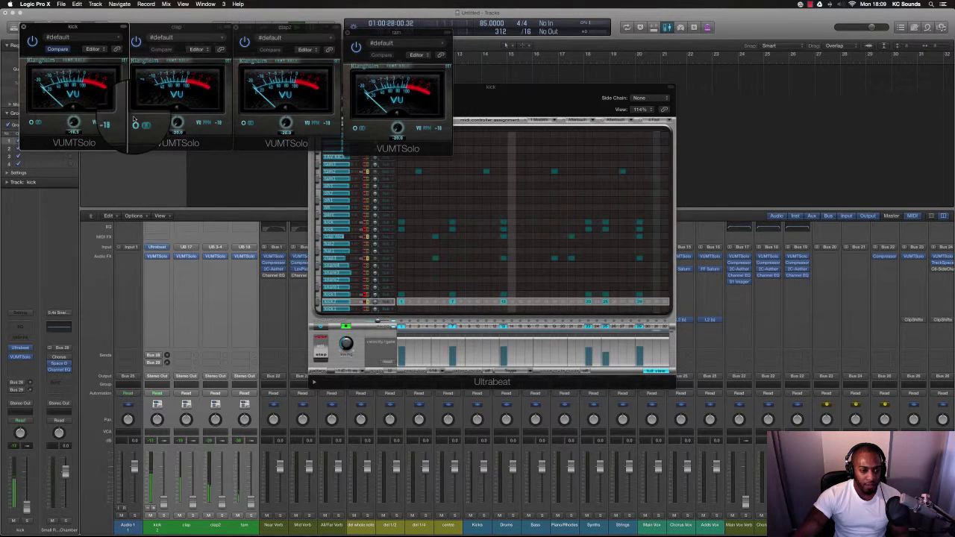
drag(178, 125, 177, 121)
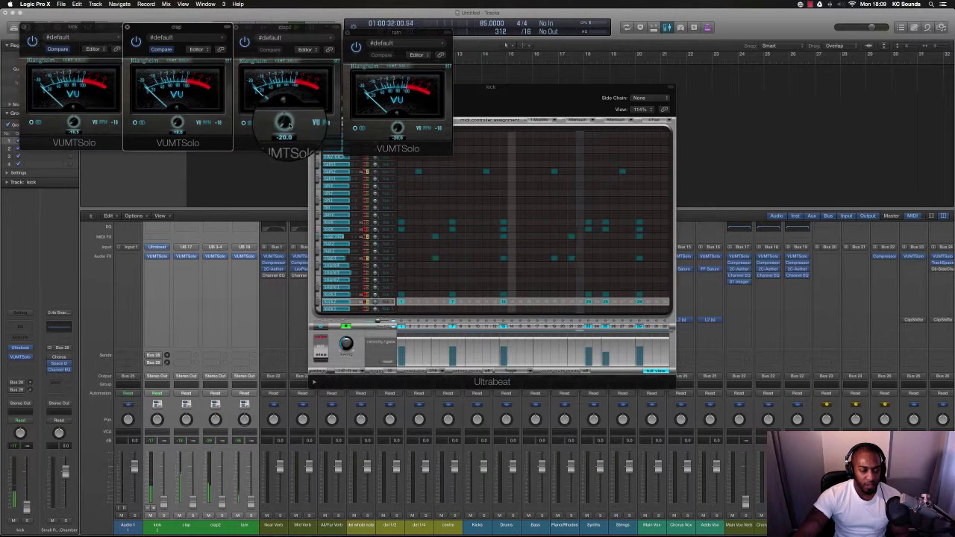
drag(286, 123, 286, 108)
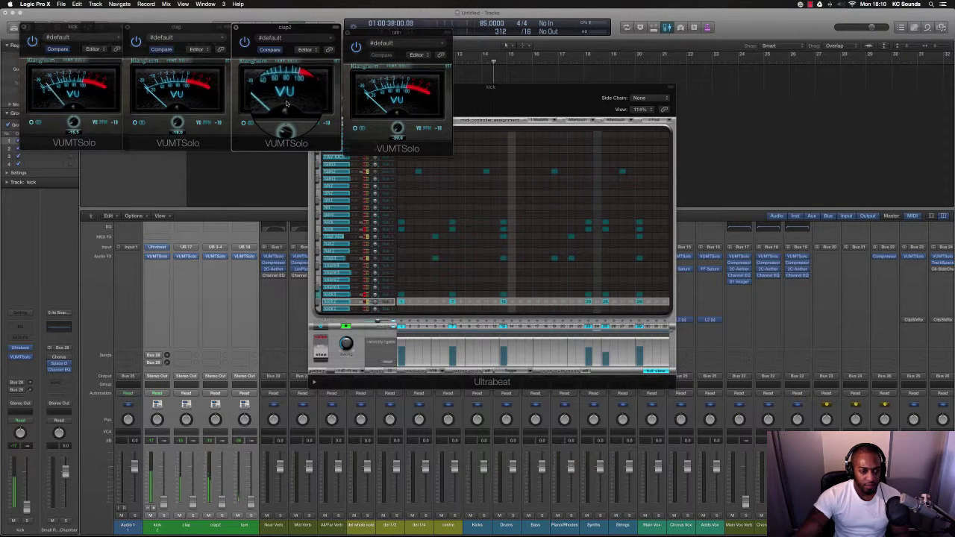
drag(397, 131, 398, 124)
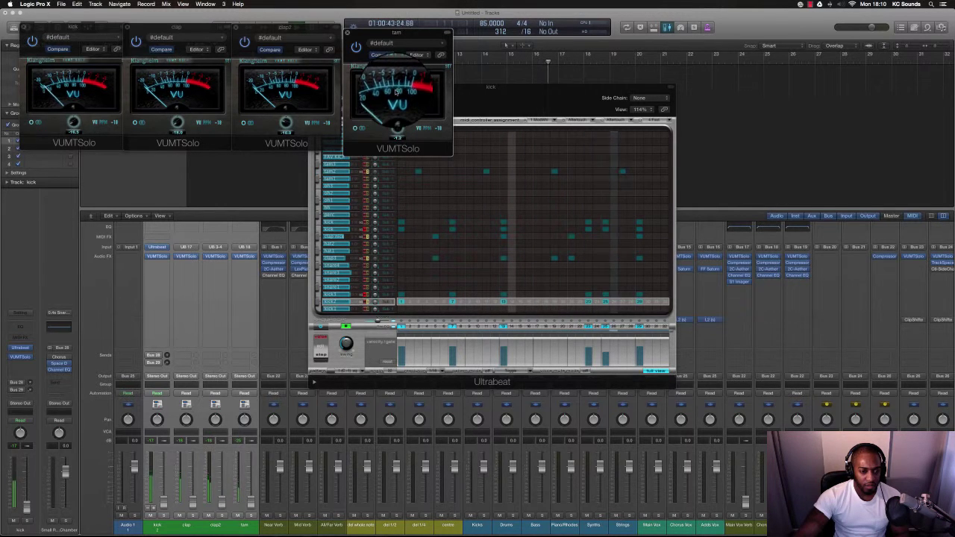
mouse_move(398, 127)
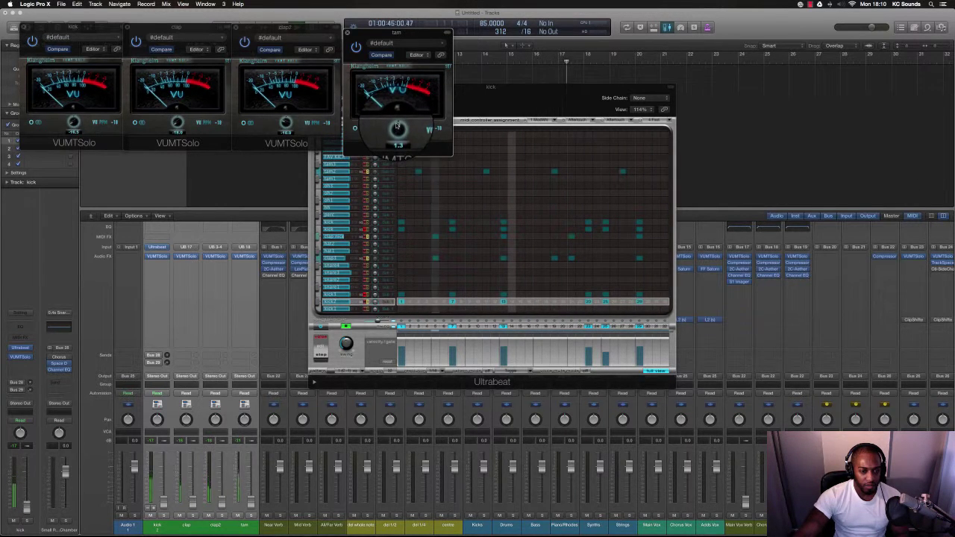
Step: Close the kick, clap, clap2 and tam VU meter windows
click(158, 529)
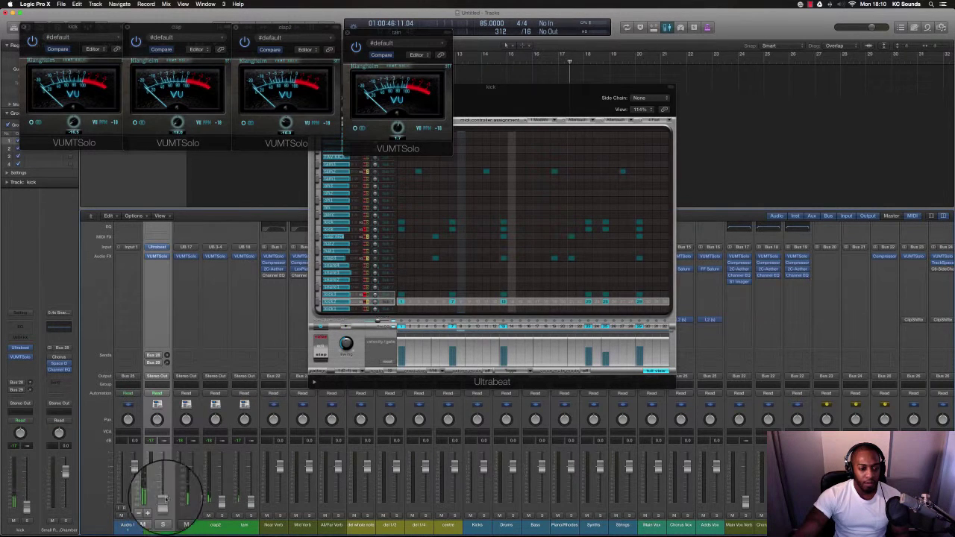
click(22, 28)
click(127, 27)
click(236, 28)
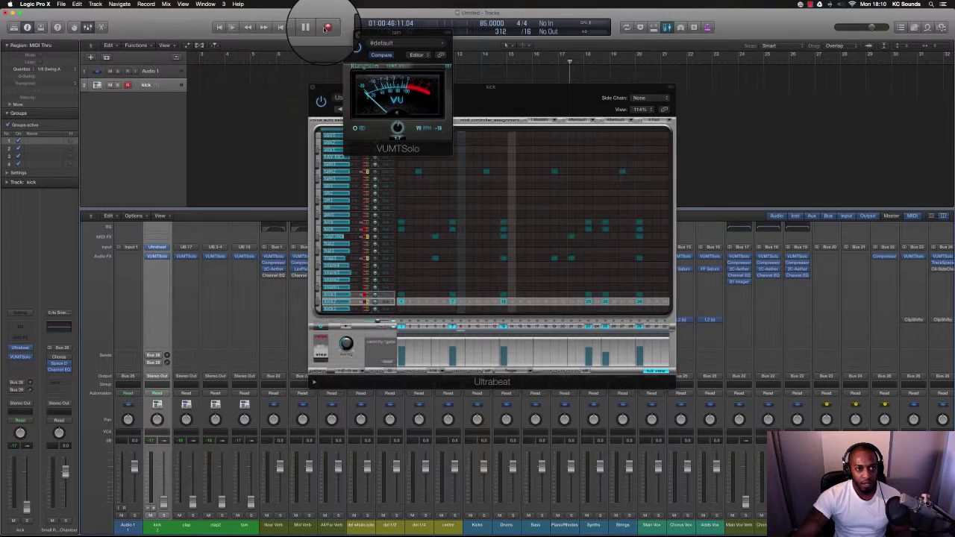
click(348, 31)
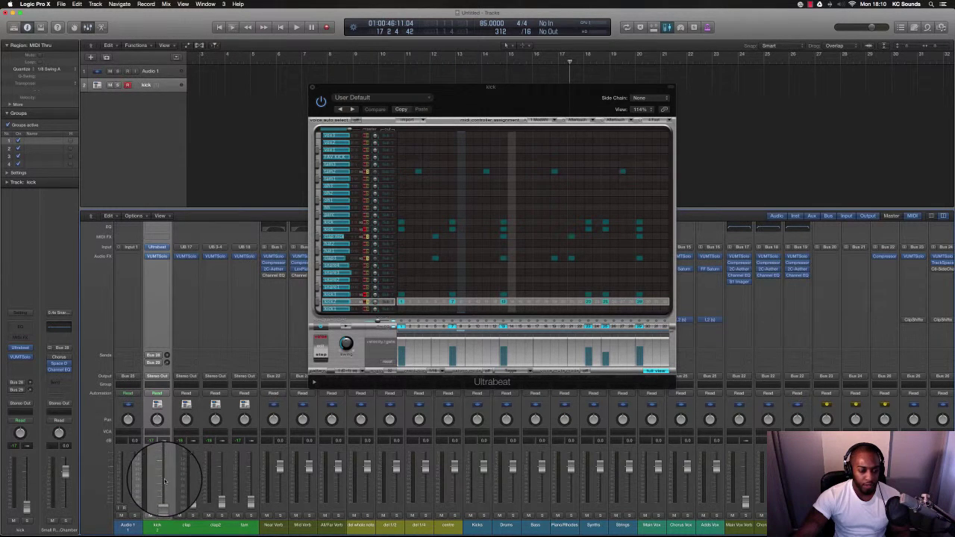
Step: Play the beat and balance the kick fader (about -0.9 dB) and clap fader
mouse_move(163, 481)
mouse_down()
mouse_move(164, 508)
mouse_move(162, 470)
mouse_up()
key(space)
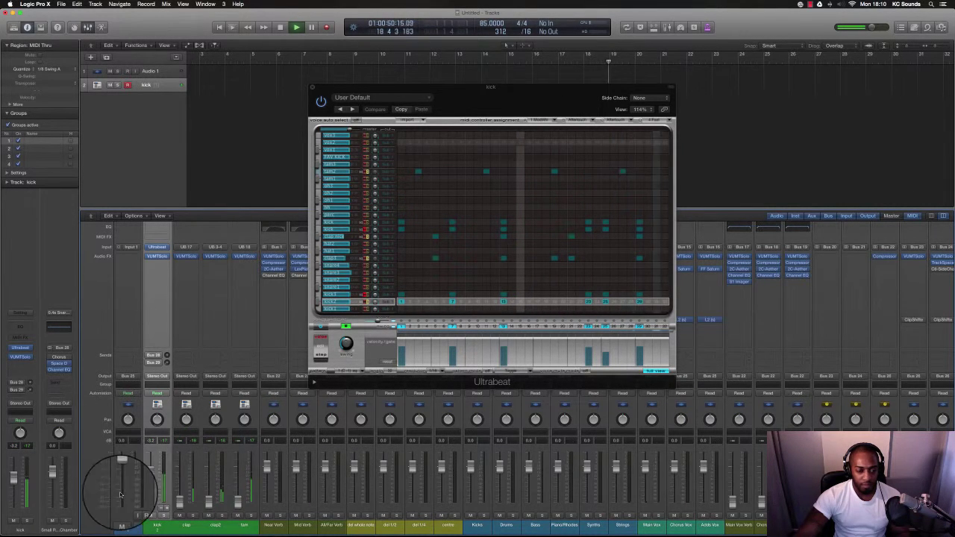
drag(151, 481, 153, 468)
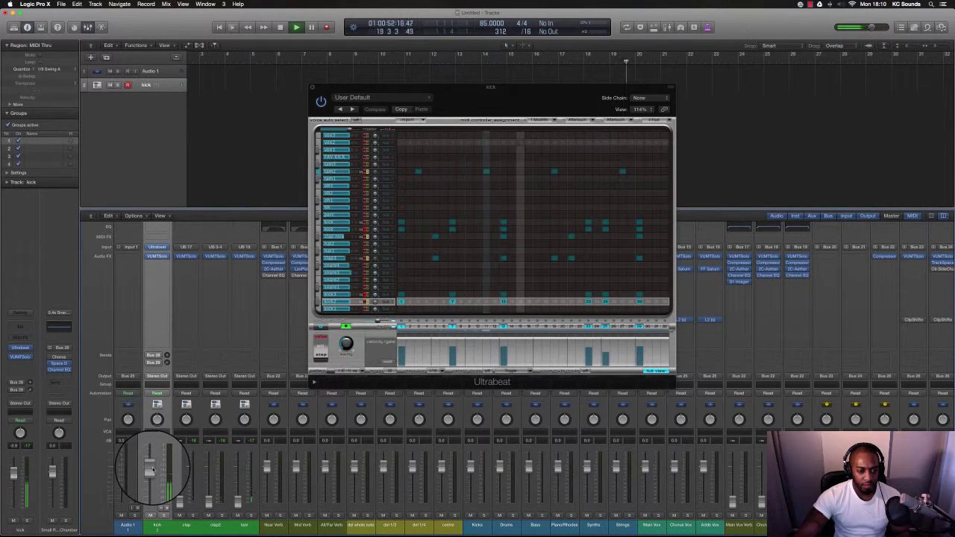
drag(180, 498, 184, 460)
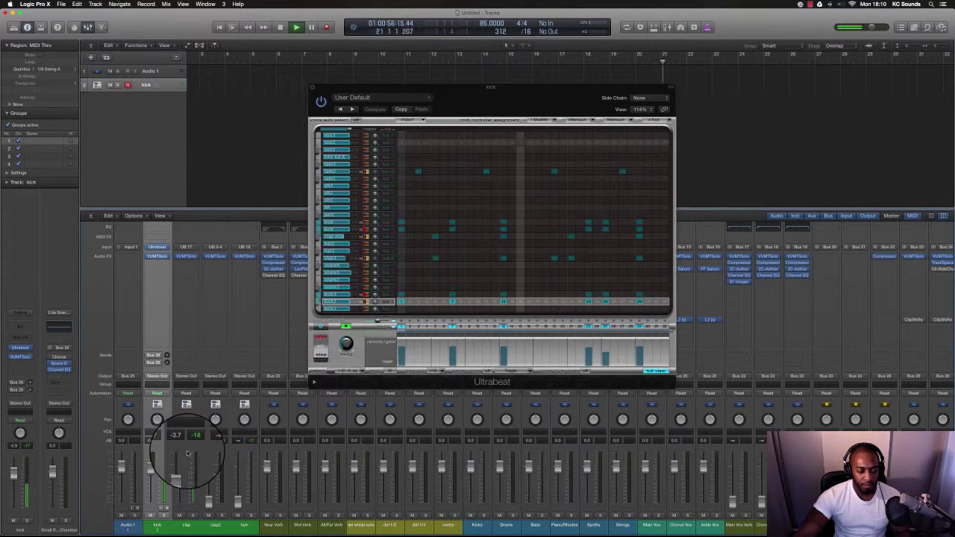
Step: Route a send on the clap channel to Bus 1, the Near Verb reverb
click(181, 353)
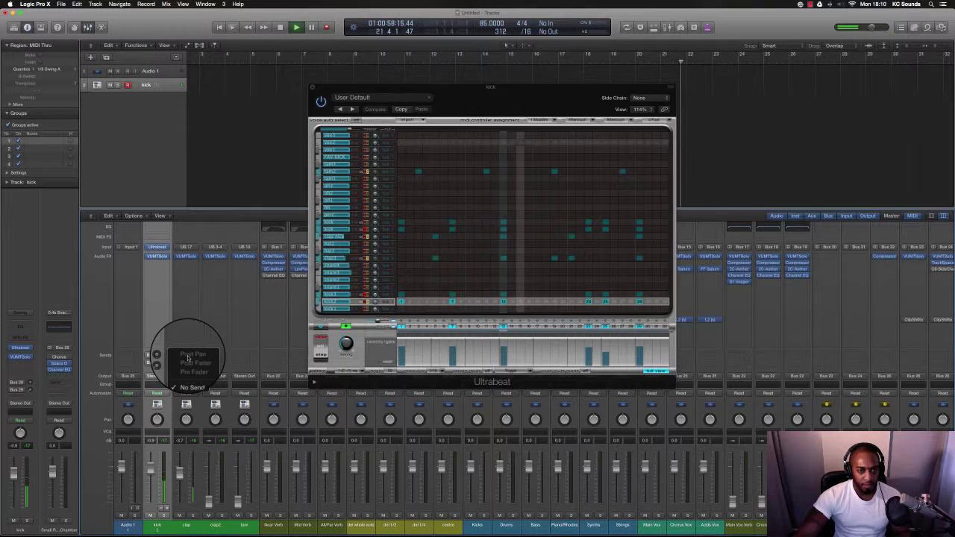
mouse_move(190, 388)
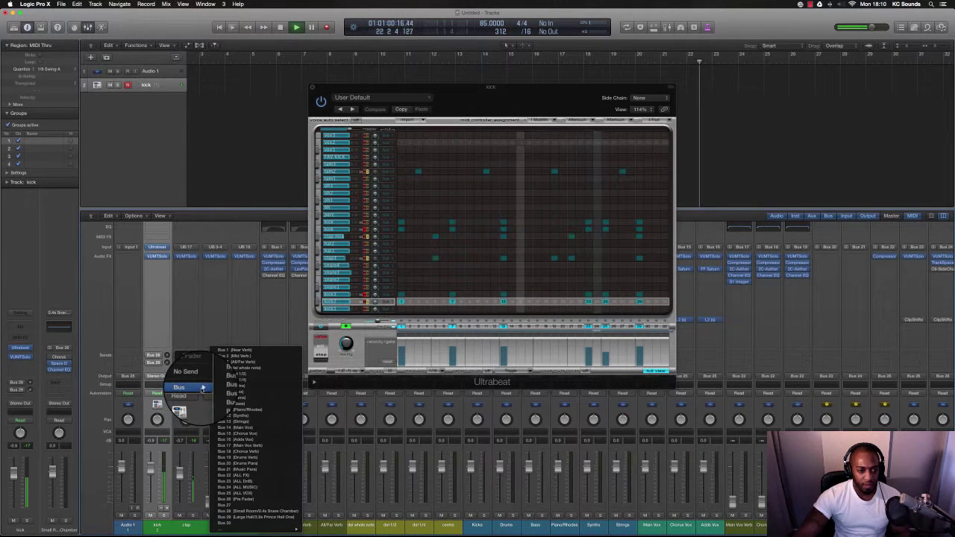
click(227, 348)
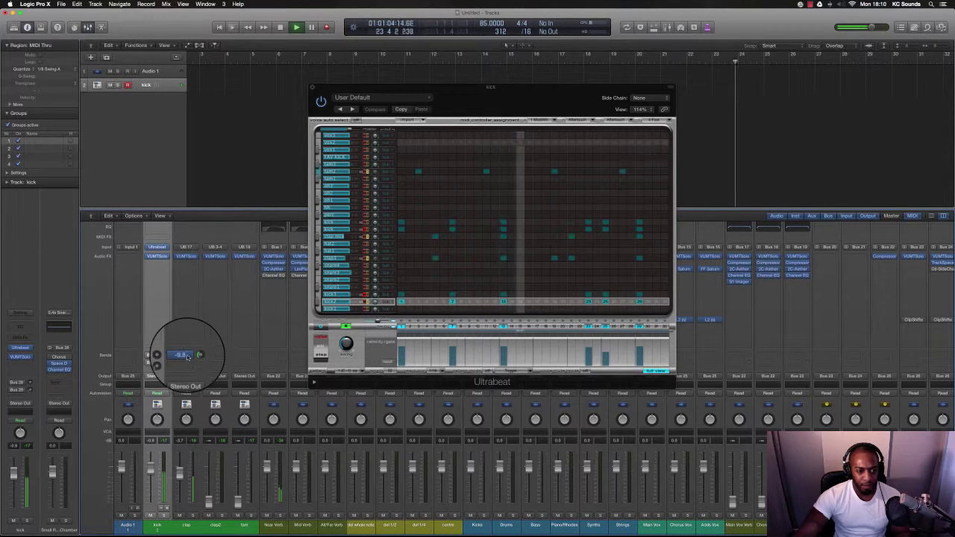
click(187, 355)
click(188, 355)
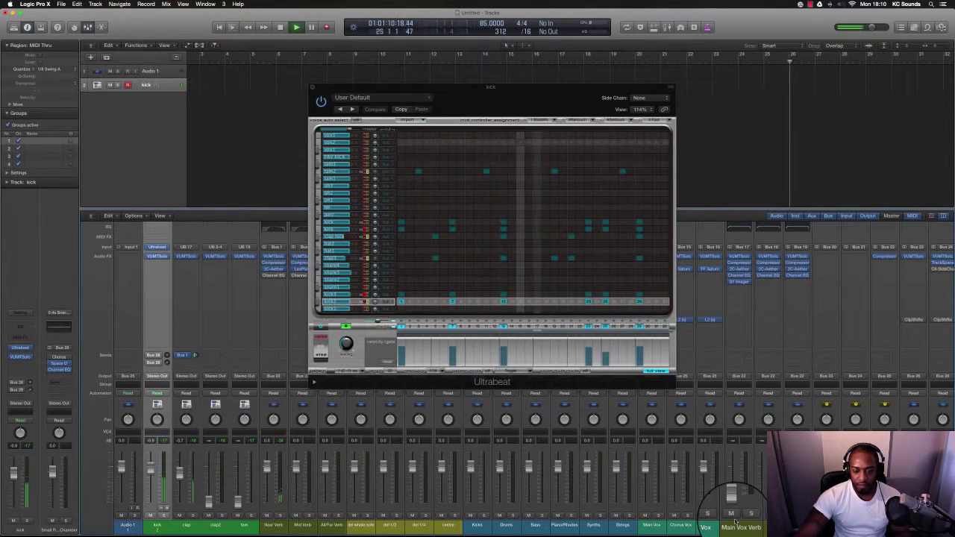
Step: Scroll across the mixer and adjust the clap2 channel's fader level
scroll(278, 398, right, 1)
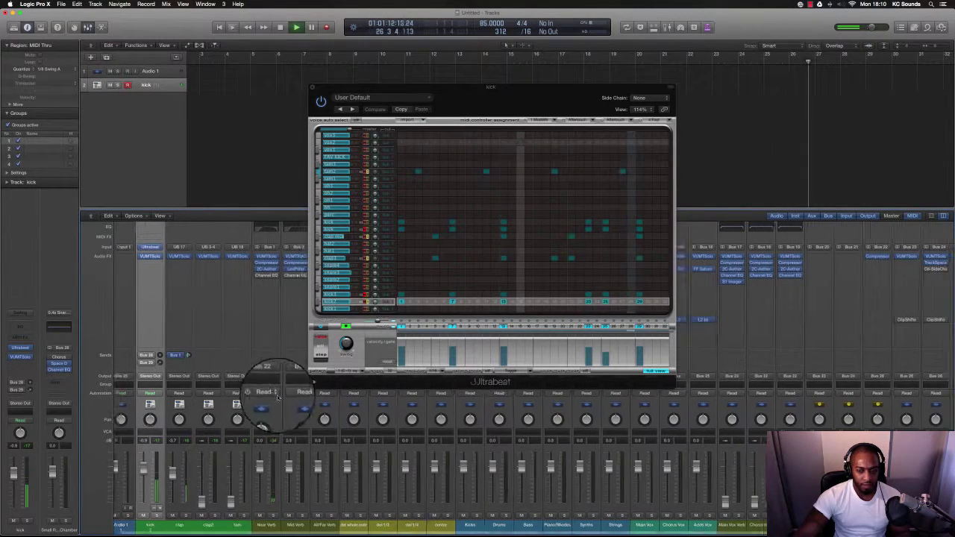
scroll(278, 397, right, 4)
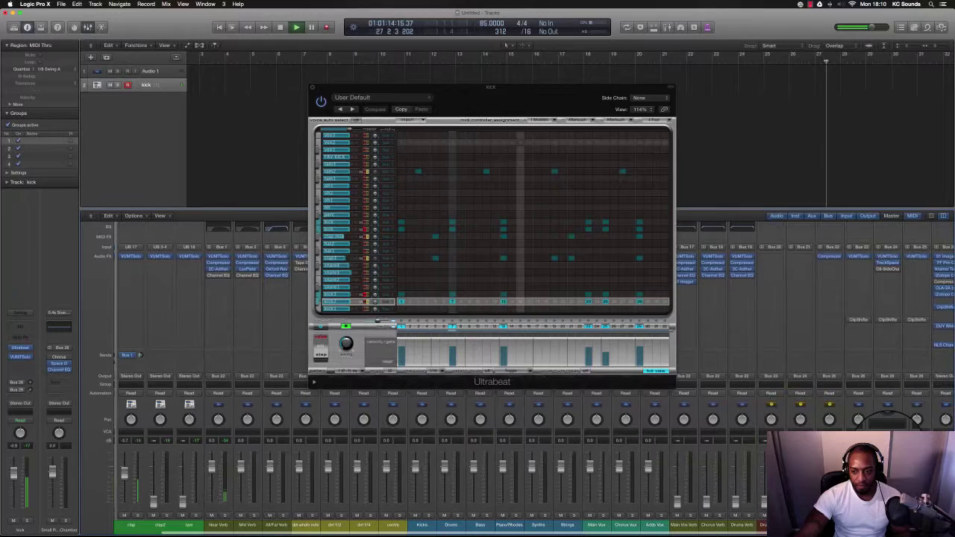
scroll(199, 342, left, 5)
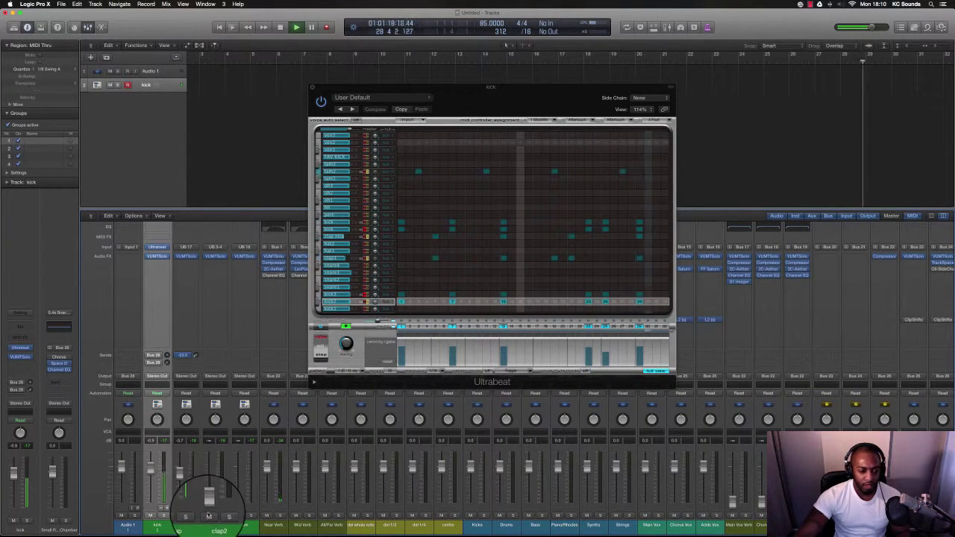
drag(208, 500, 237, 478)
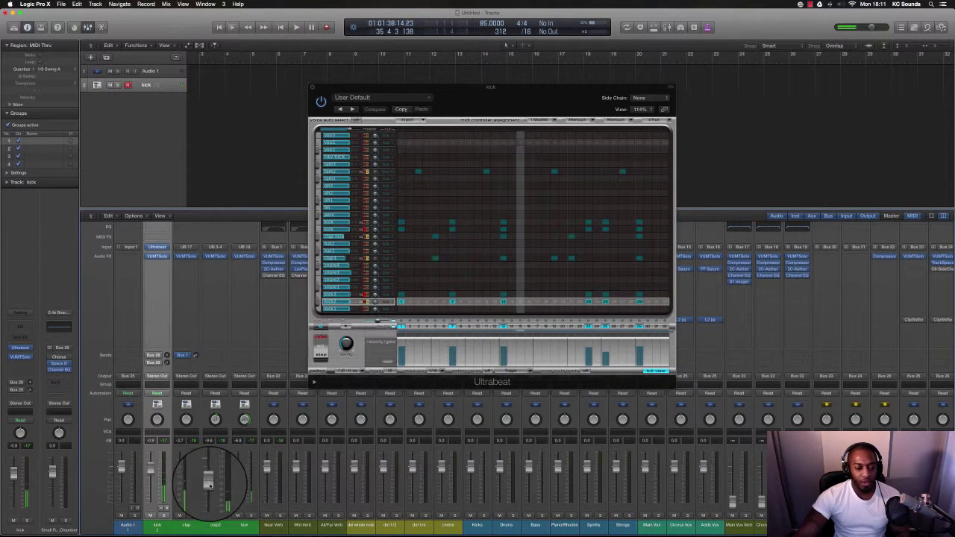
Step: Lower the clap2 channel fader to -3.1 dB
mouse_move(209, 487)
mouse_down()
mouse_move(212, 510)
mouse_move(203, 495)
mouse_up()
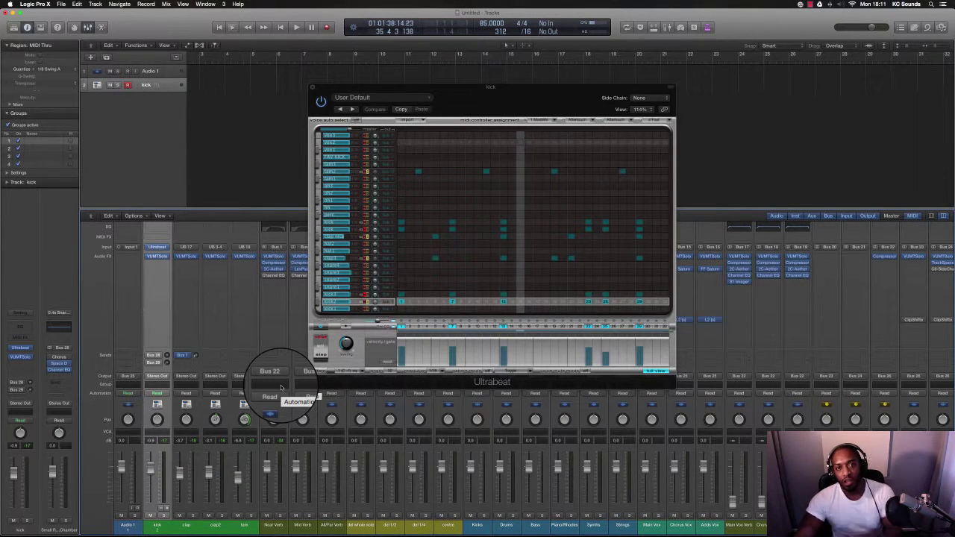
Step: Move the Ultrabeat plugin window slightly up and to the right
mouse_move(524, 99)
mouse_down()
mouse_move(541, 74)
mouse_move(536, 92)
mouse_up()
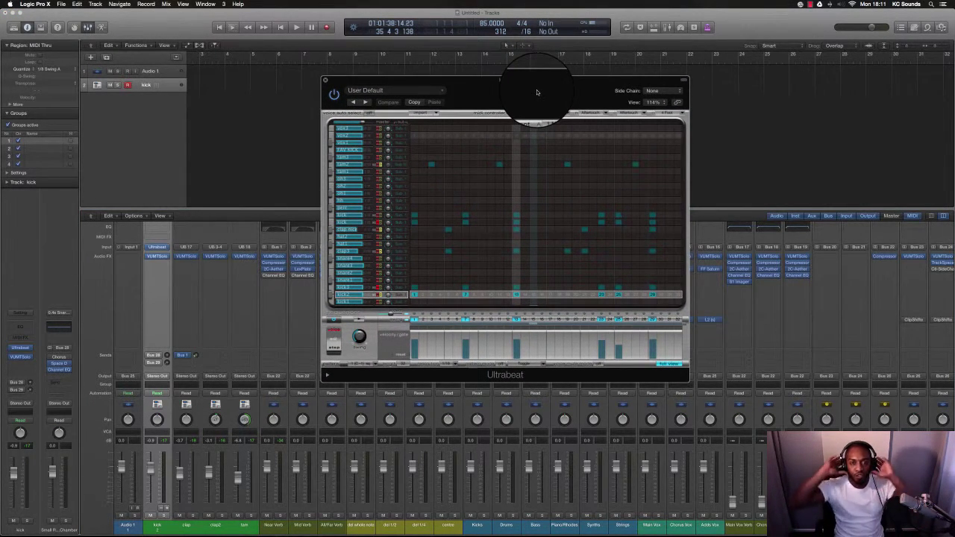